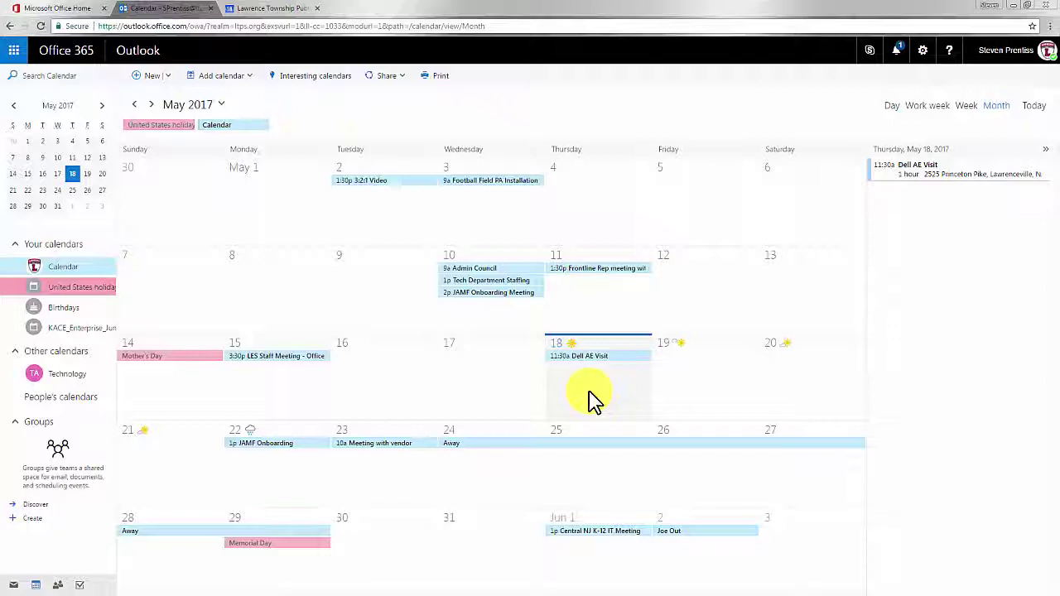
Create a calendar event on Friday 5/19/2017 titled "Staff Meeting" and located in the Technology Center Conference Room
double_click(694, 377)
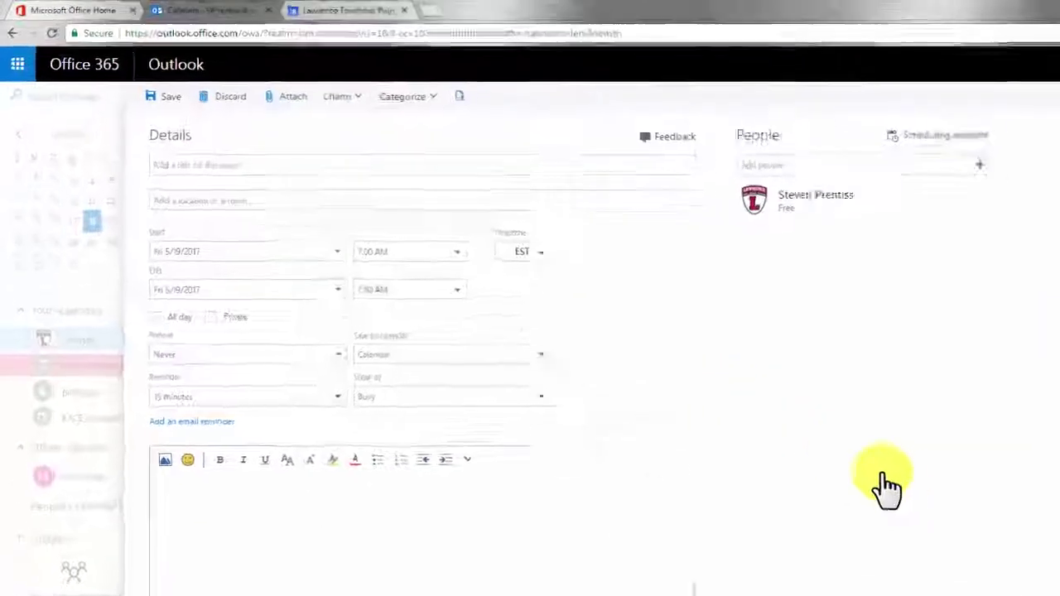
type("S")
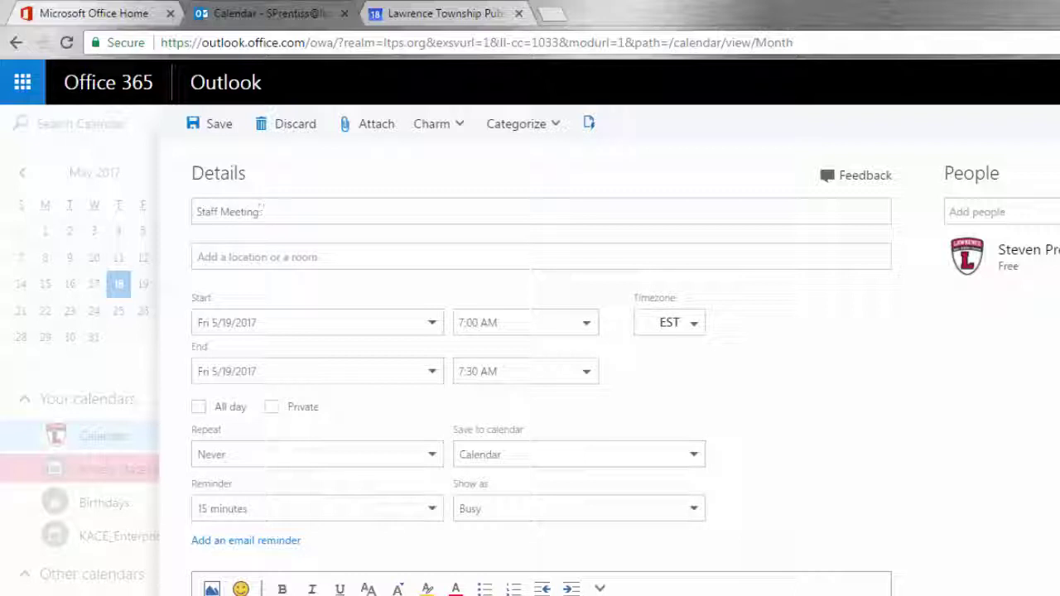
type("taff Meeting")
left_click(322, 255)
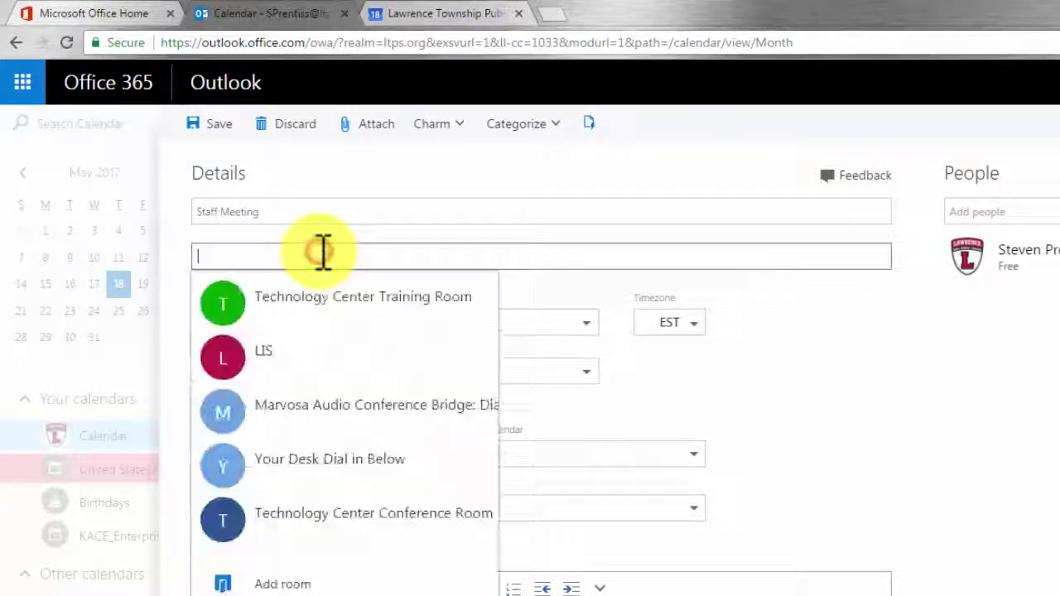
left_click(323, 515)
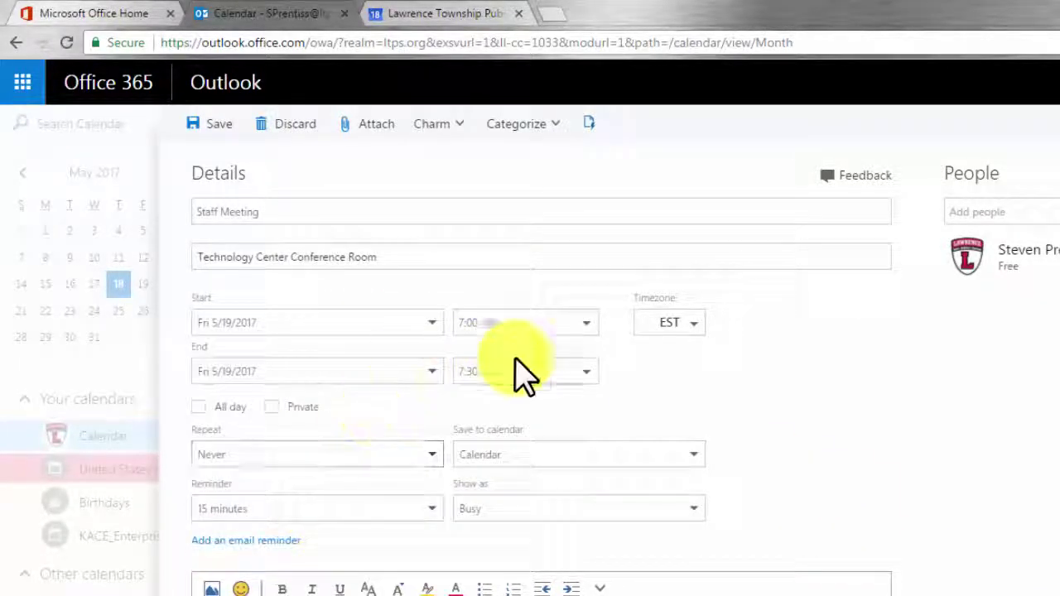
Set the Staff Meeting to start at 11:00 AM and end at 12:00 PM
left_click(588, 325)
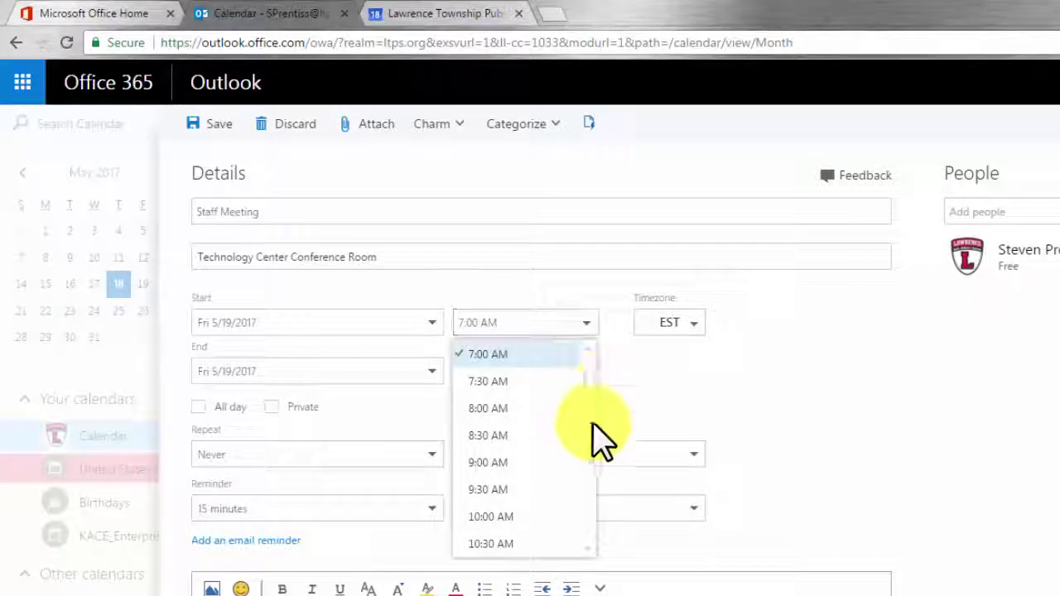
scroll(592, 496, "down", 3)
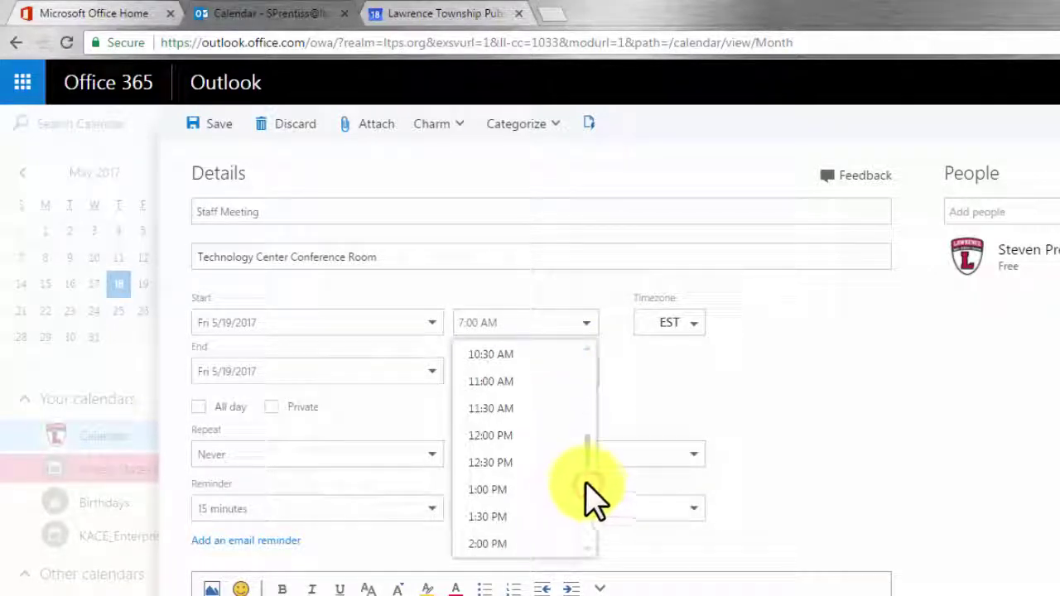
left_click(534, 389)
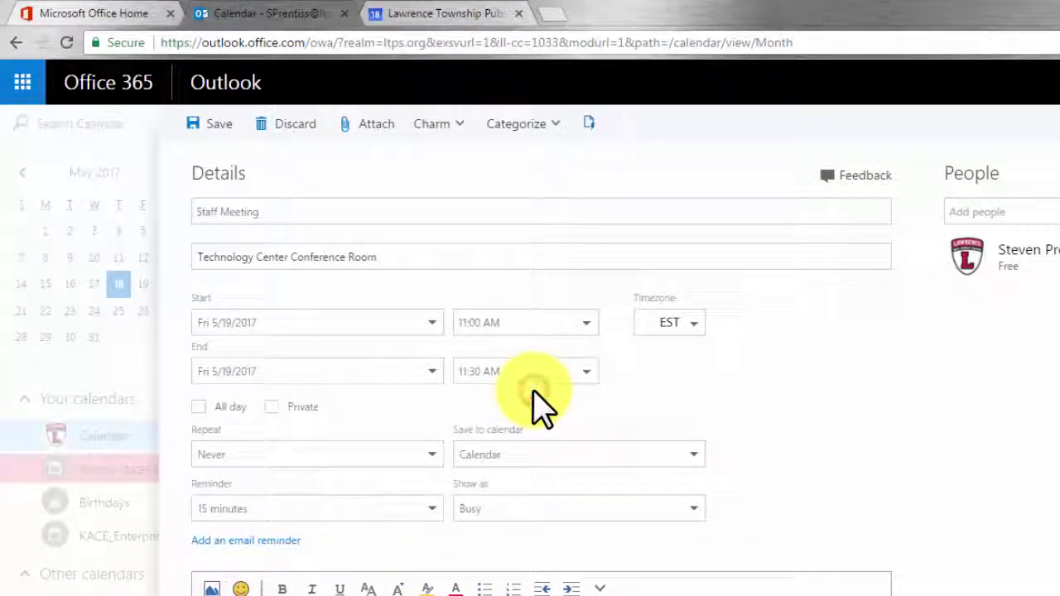
left_click(584, 374)
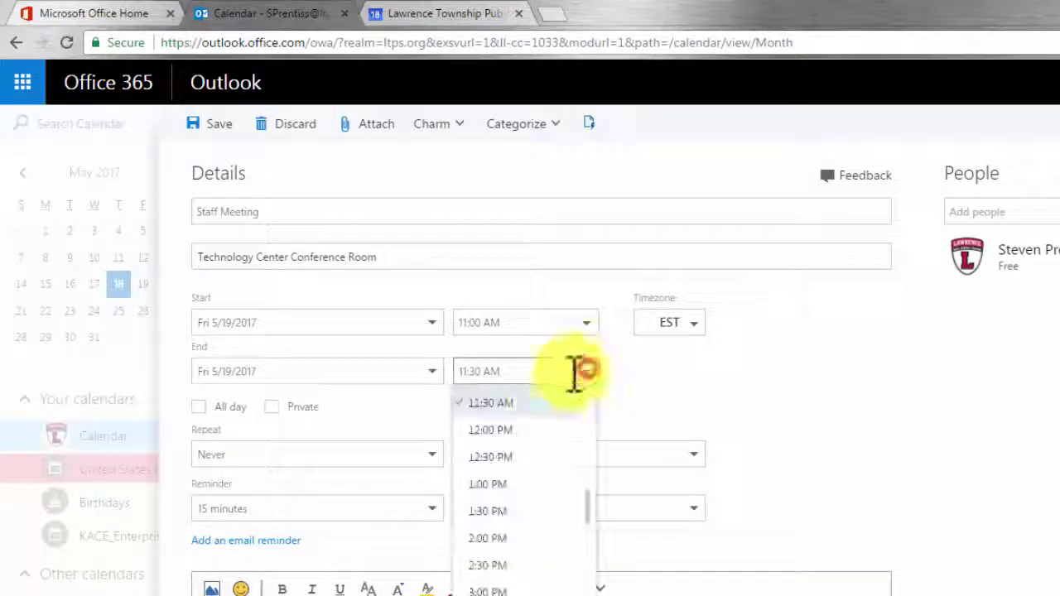
left_click(530, 430)
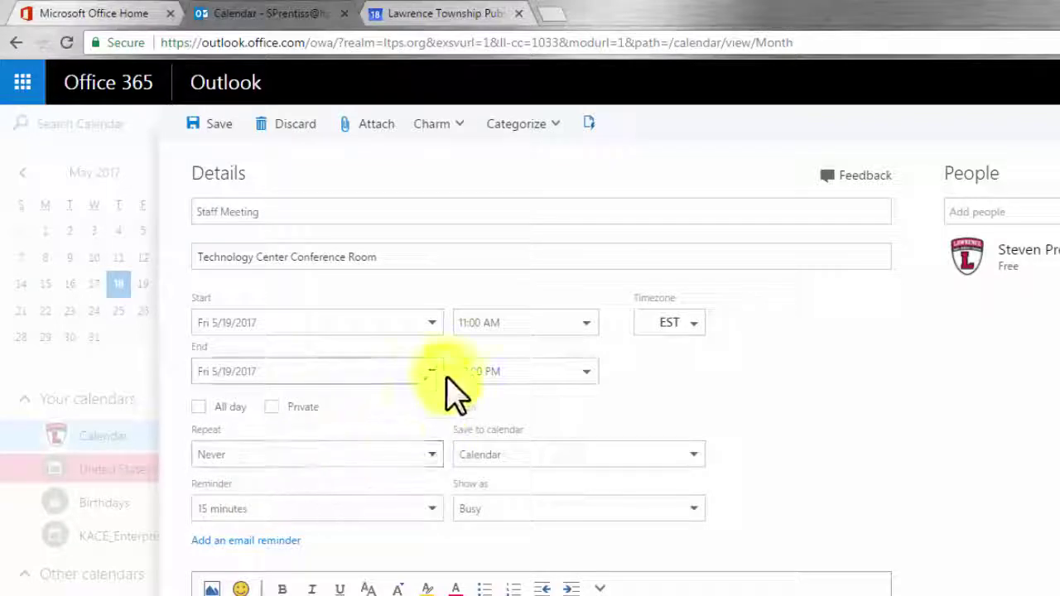
left_click(497, 372)
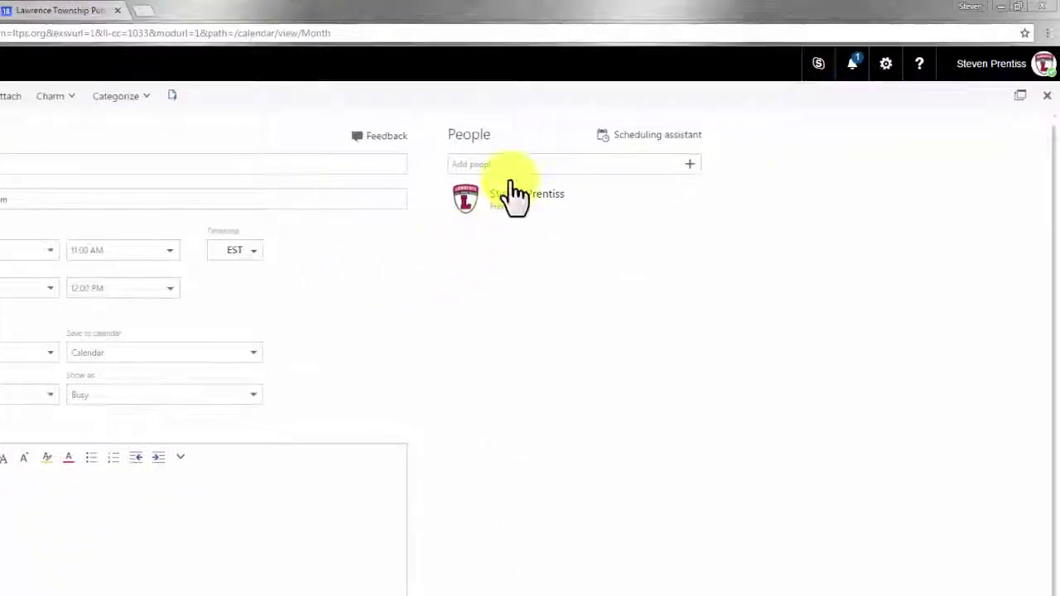
Invite two coworkers to the Staff Meeting by searching for their first names and picking the matching contacts
left_click(615, 175)
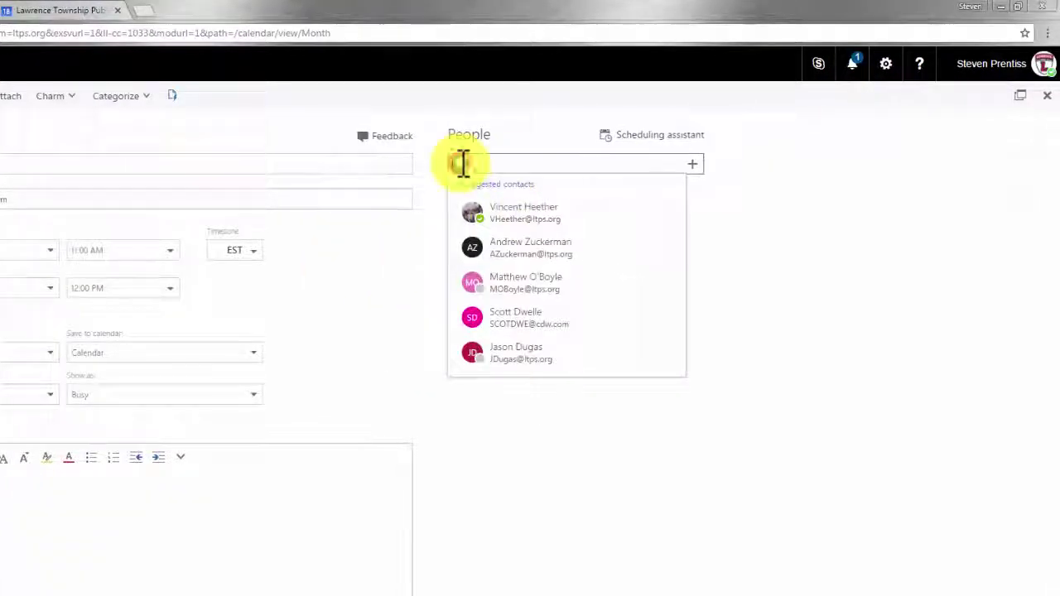
type("matt")
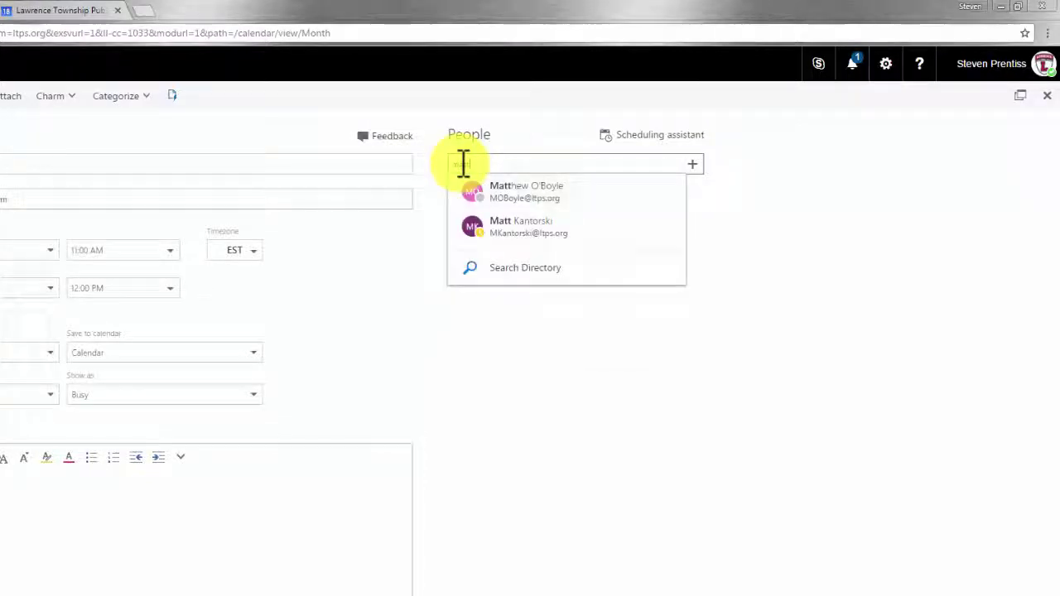
left_click(529, 223)
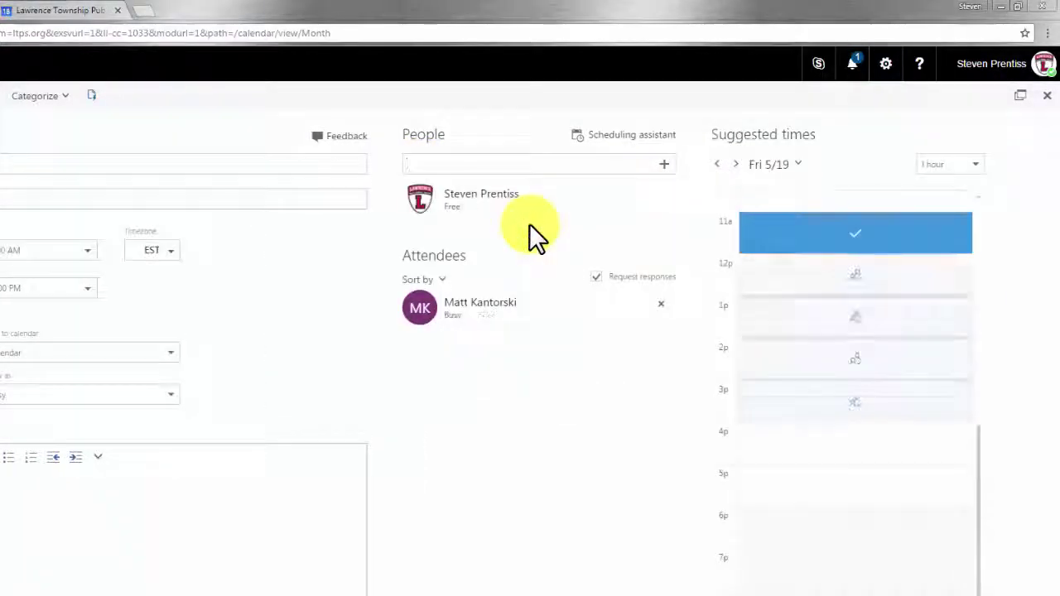
left_click(462, 162)
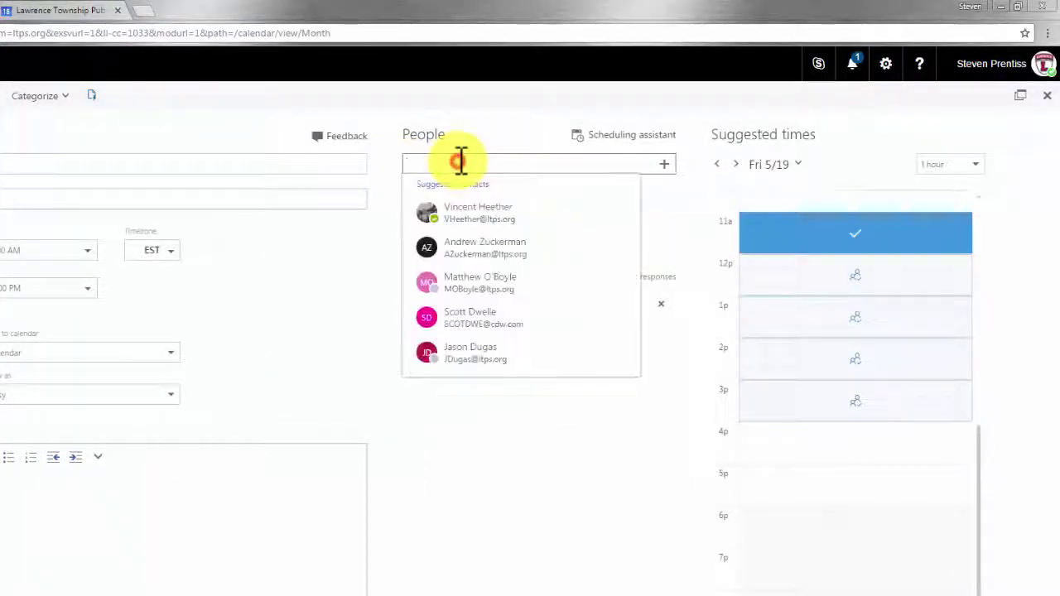
type("jason")
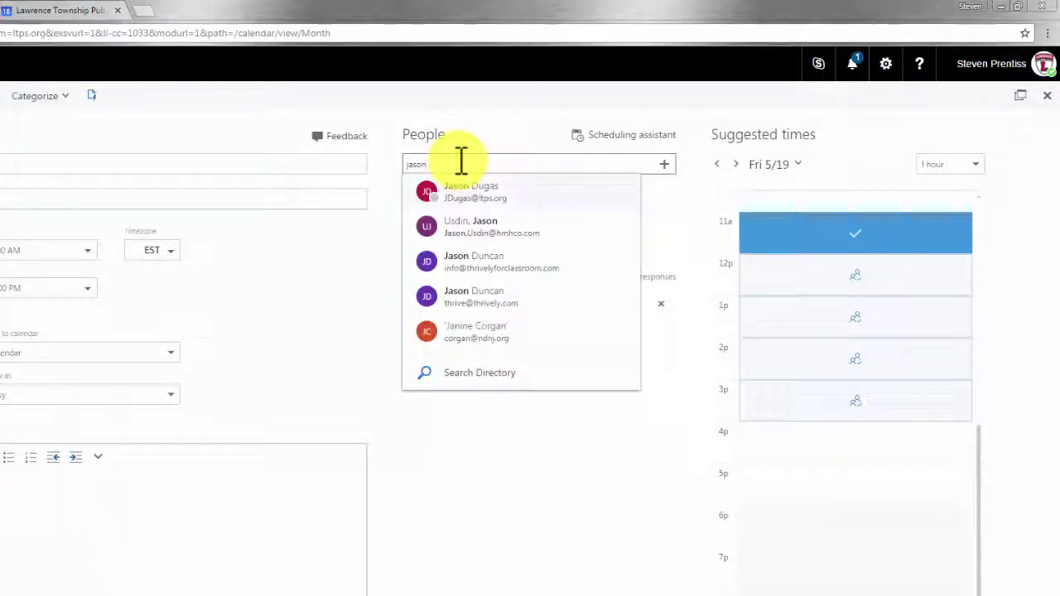
left_click(451, 190)
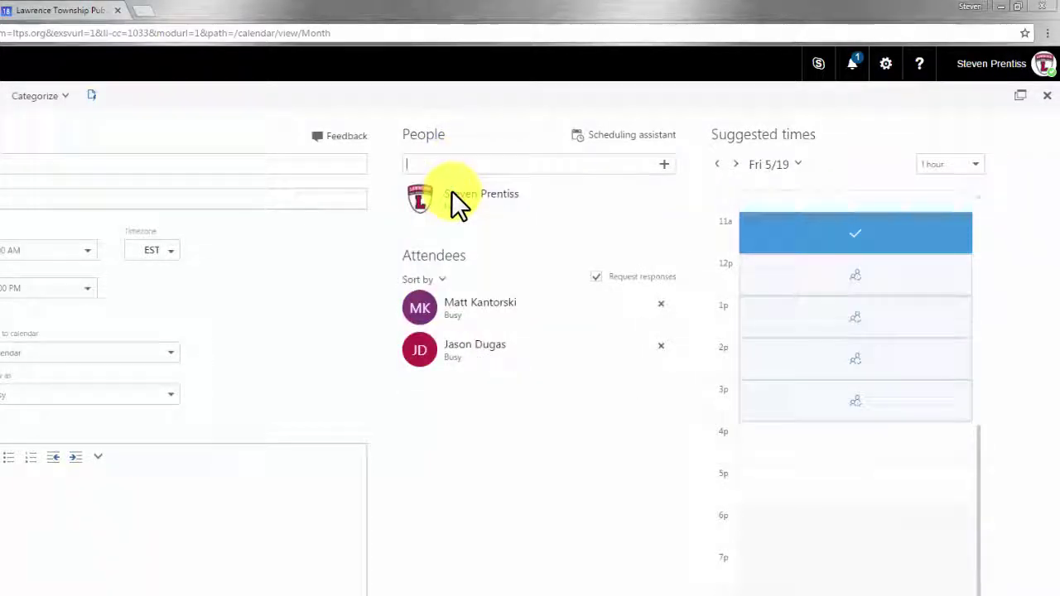
left_click(466, 328)
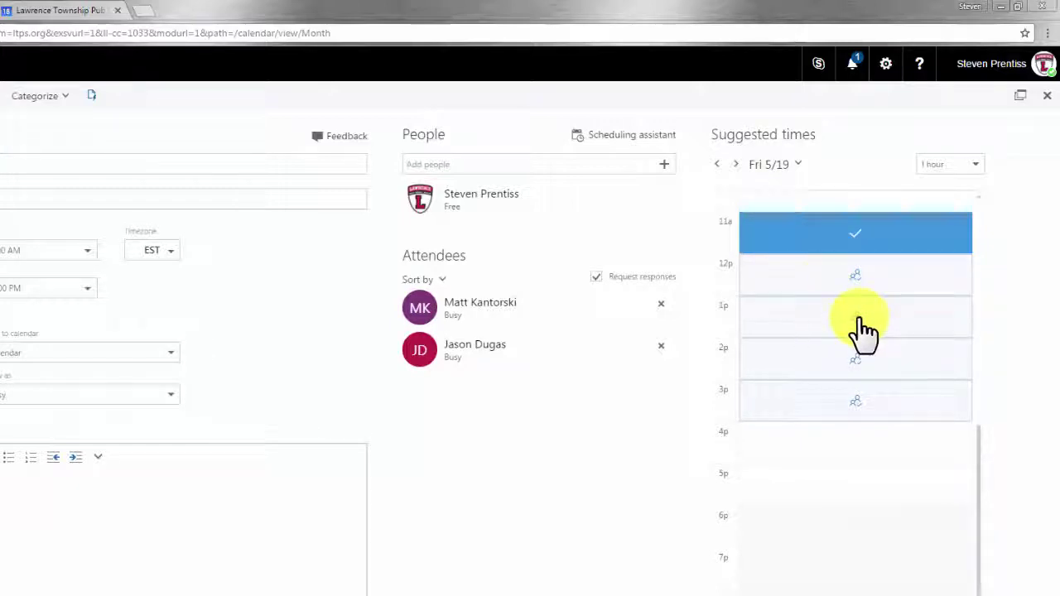
Move the Staff Meeting to the suggested 1:00 PM to 2:00 PM slot and send the invitation
left_click(799, 329)
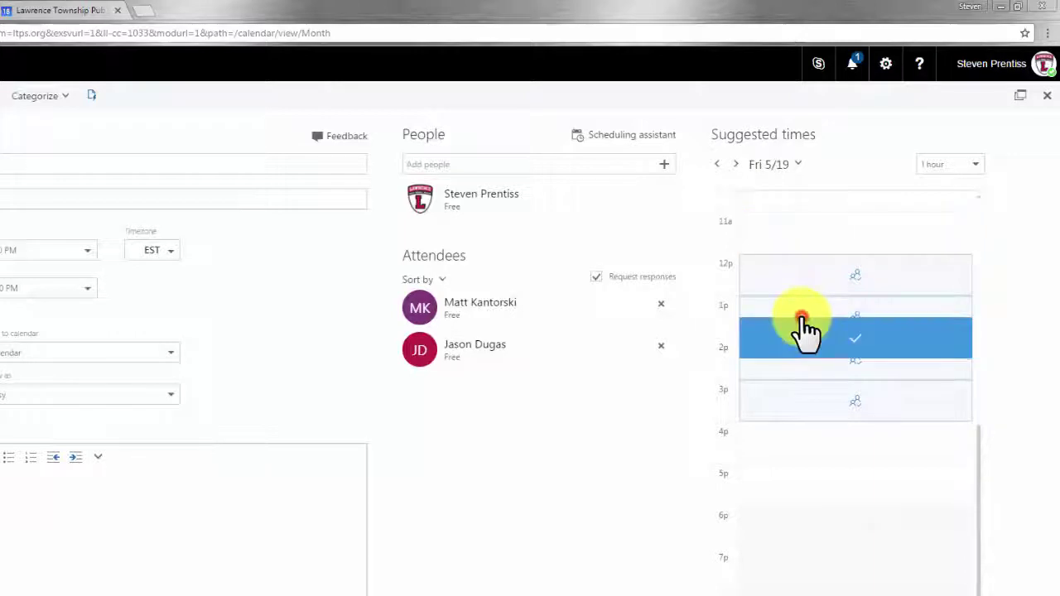
left_click(803, 324)
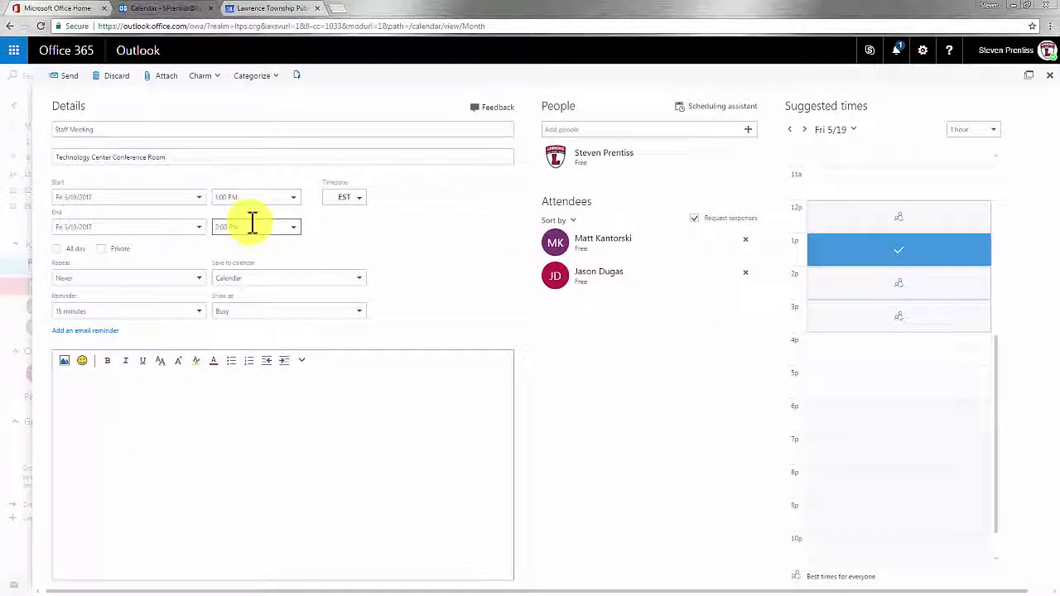
left_click(71, 78)
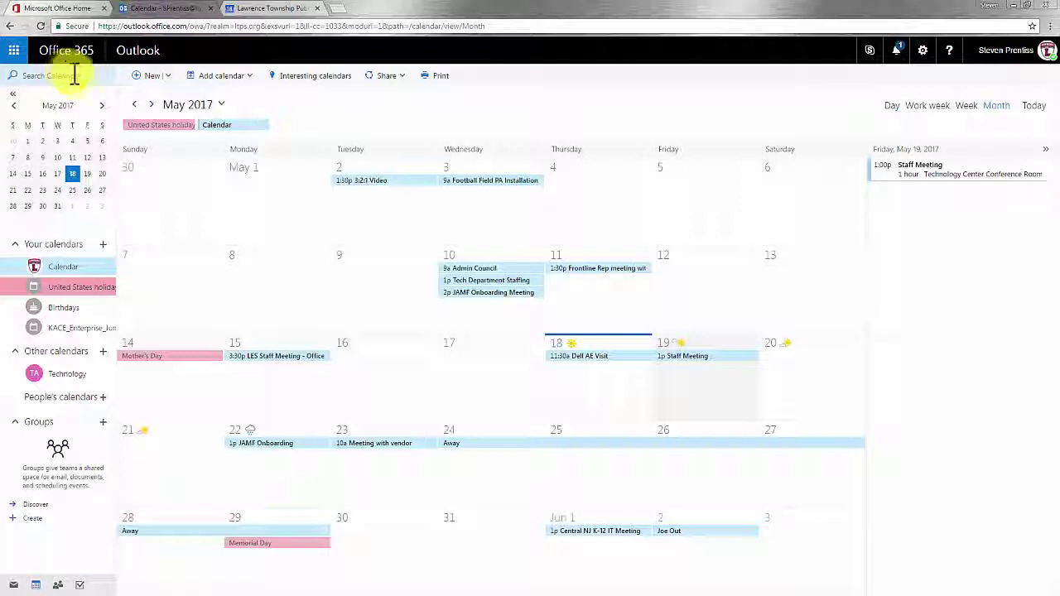
Open the Staff Meeting on May 19, check the attendees' response status, and close the event
double_click(719, 358)
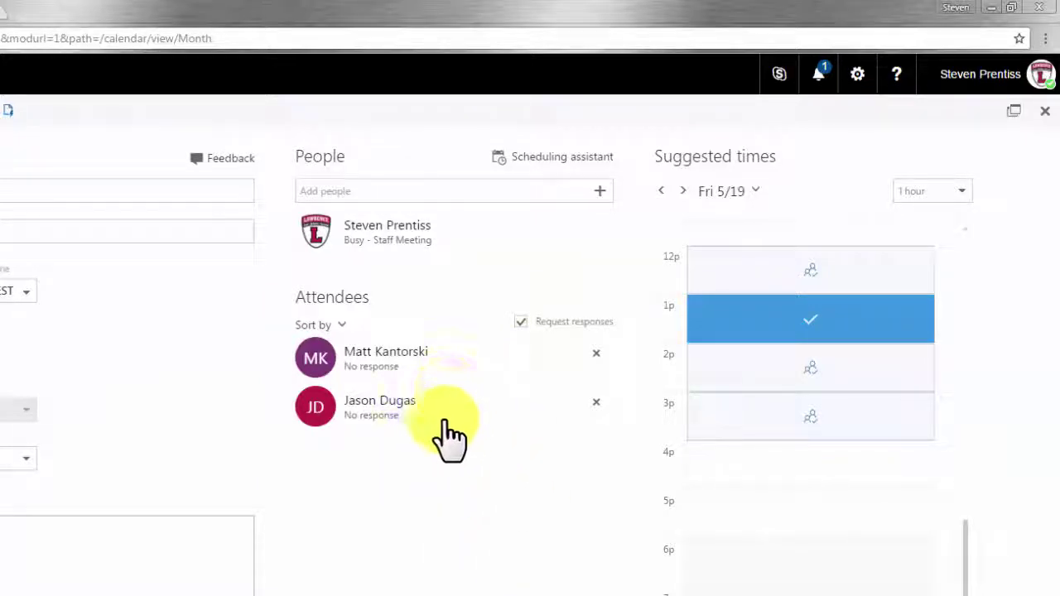
mouse_move(420, 410)
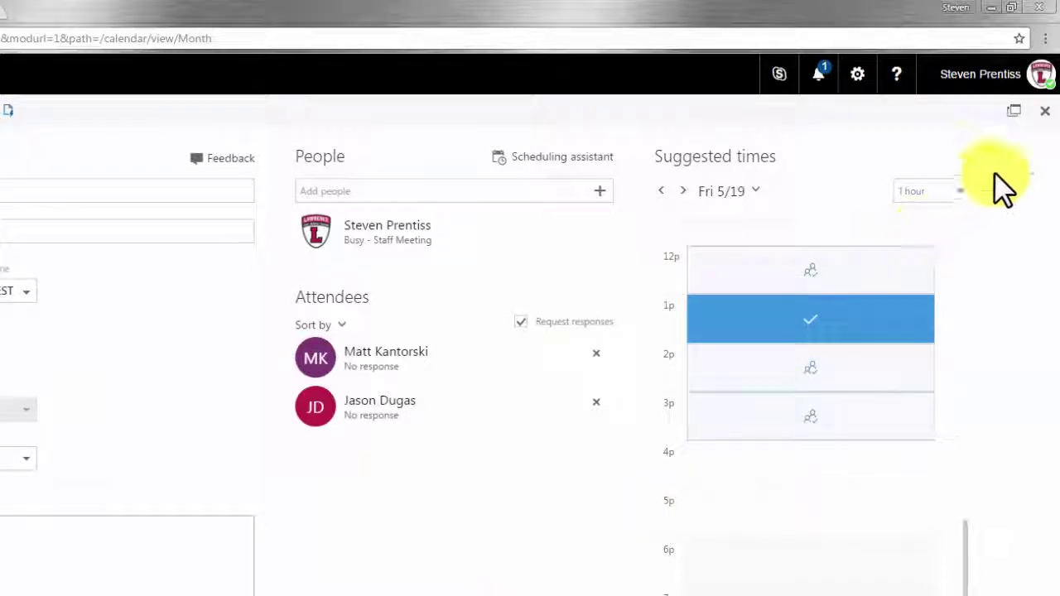
left_click(1044, 116)
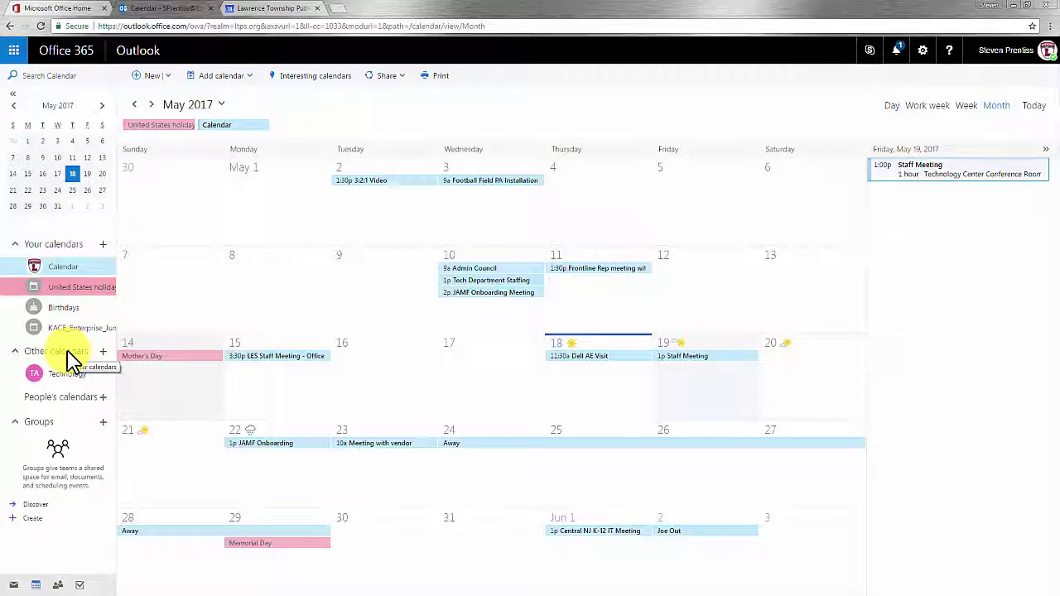
Switch to Google Calendar and copy the Technology Department calendar's private iCal address from its calendar settings
left_click(265, 10)
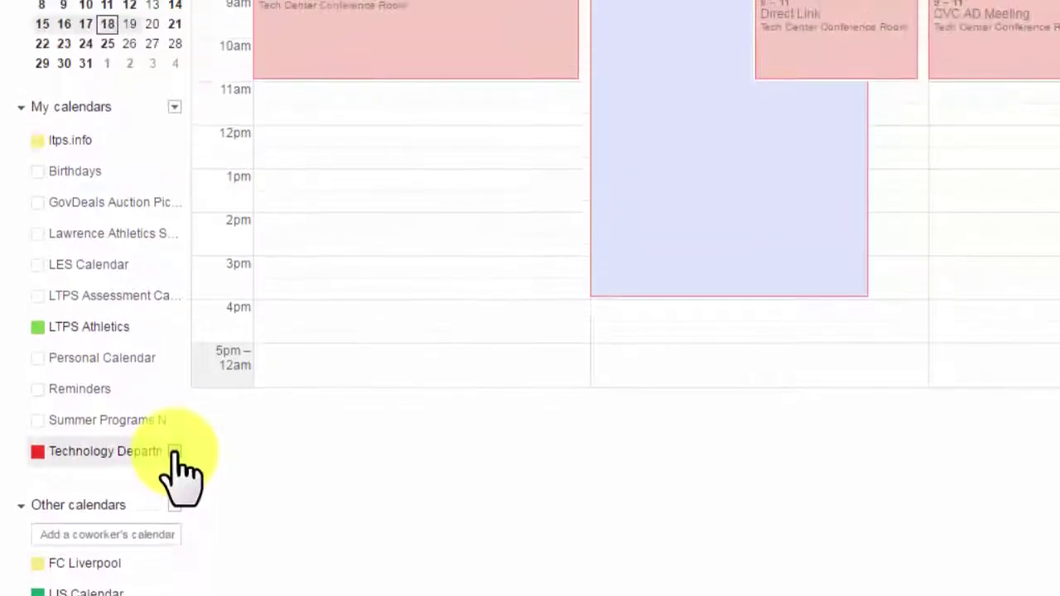
left_click(175, 452)
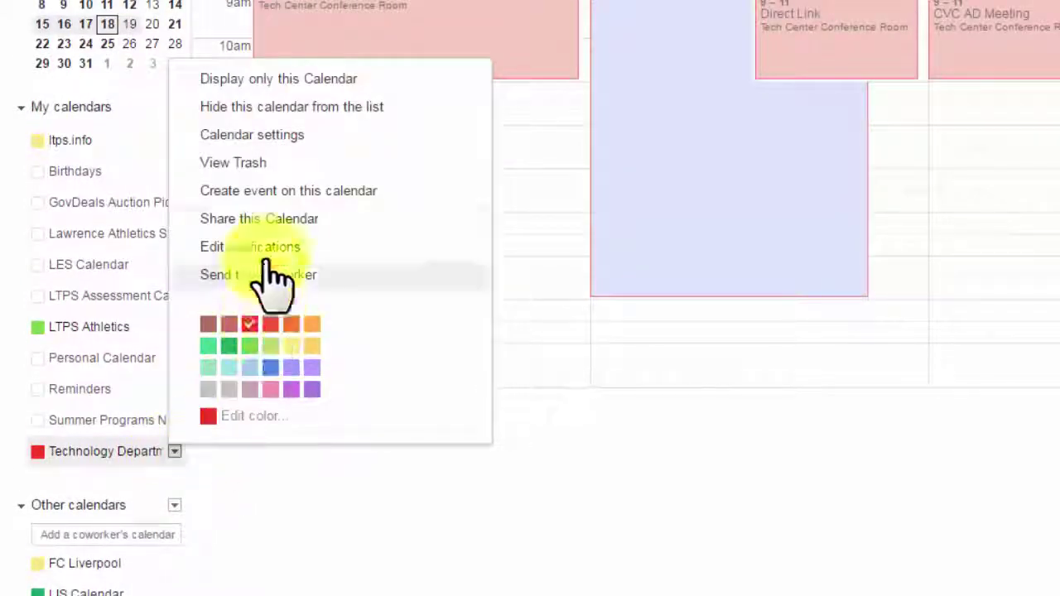
left_click(265, 137)
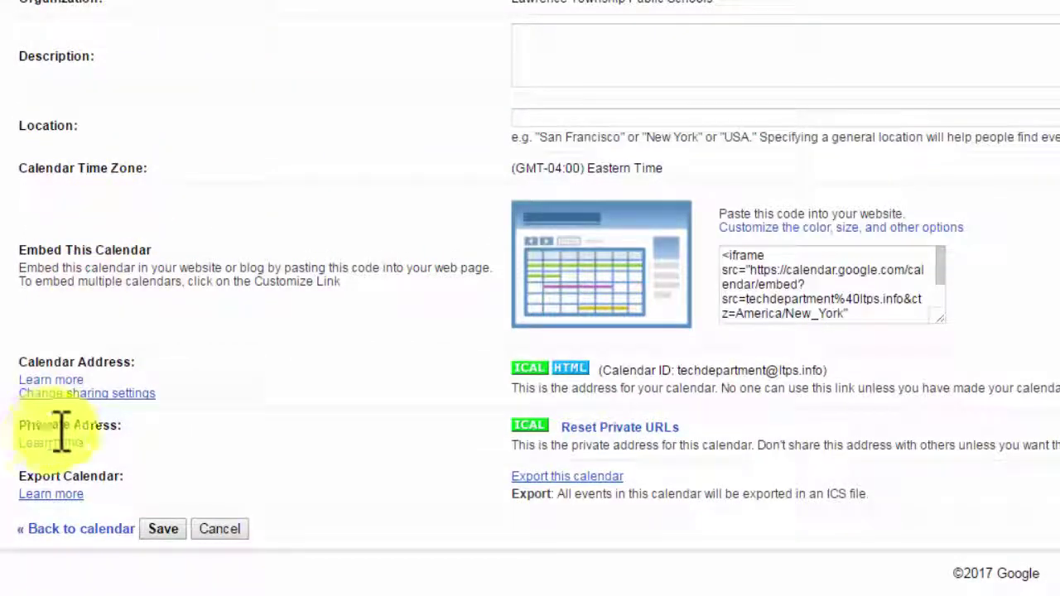
left_click(530, 427)
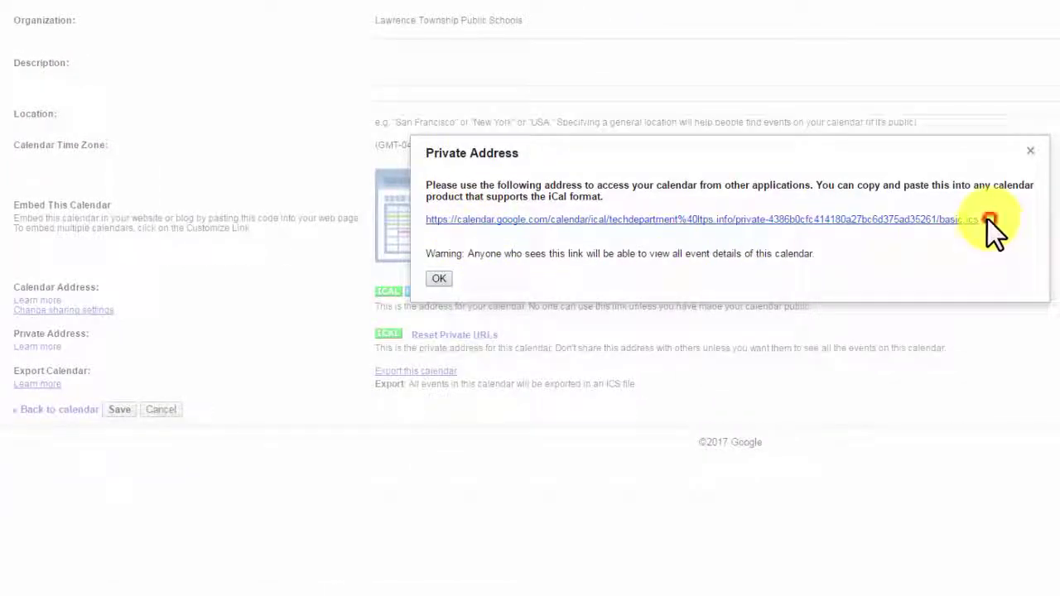
left_click_drag(987, 218, 428, 223)
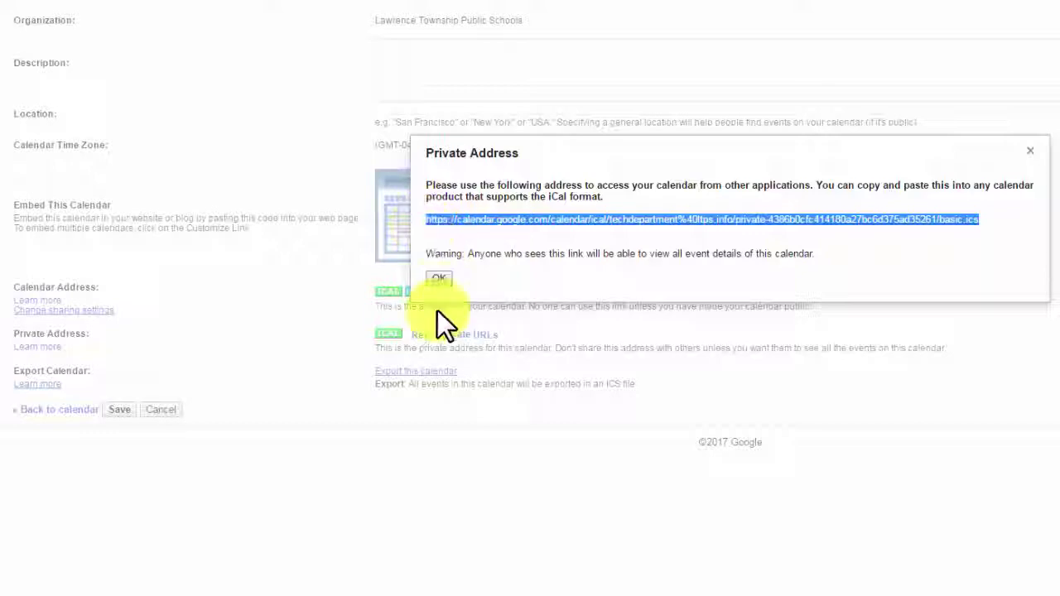
left_click(435, 284)
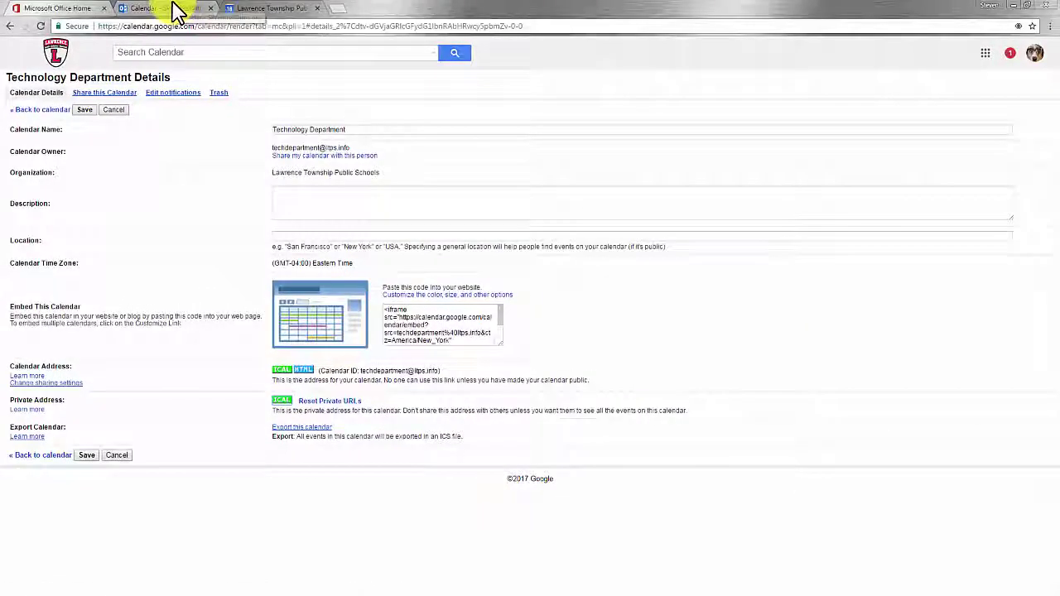
Switch back to Outlook and open an internet calendar under Other calendars, pasting the copied private iCal address
left_click(174, 8)
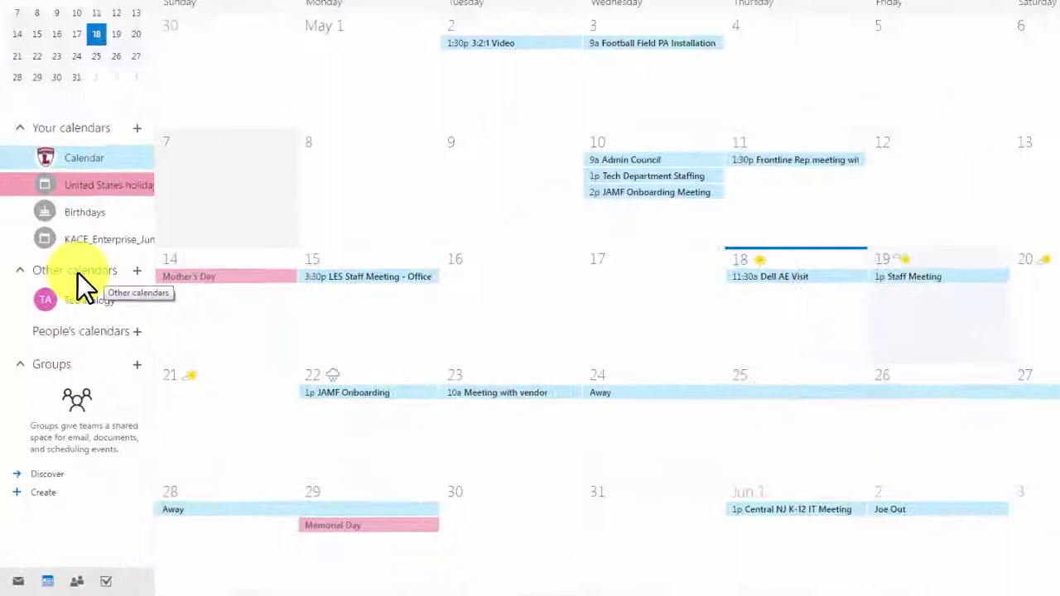
right_click(77, 273)
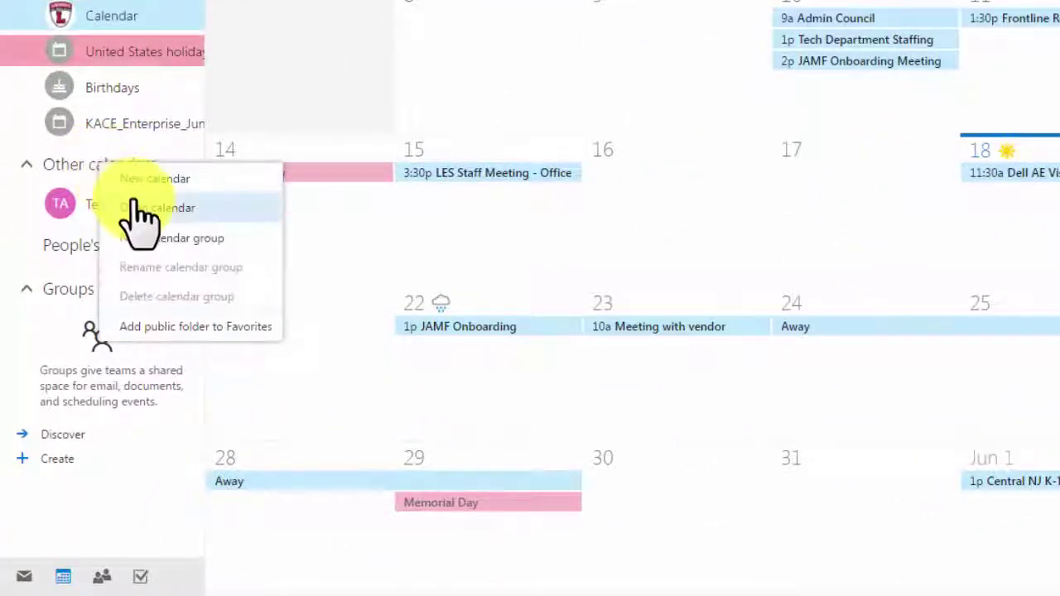
left_click(153, 209)
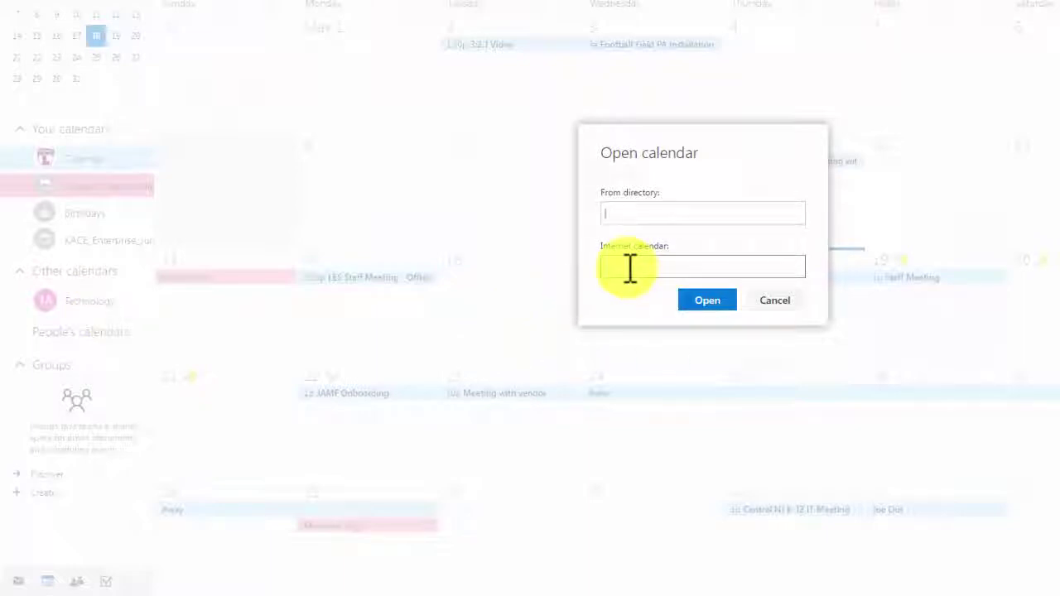
left_click(627, 267)
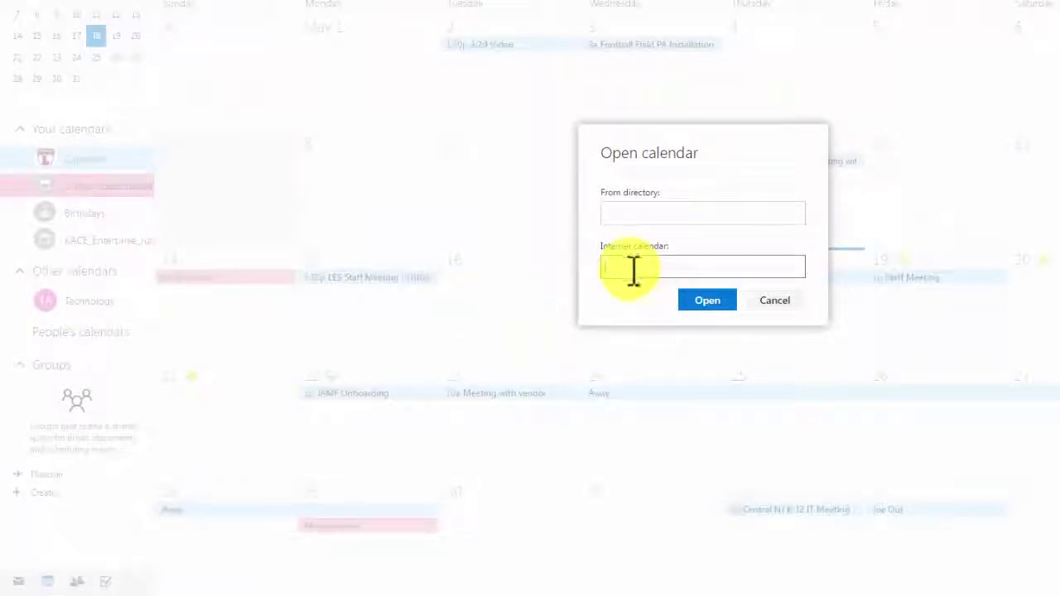
key("ctrl+v")
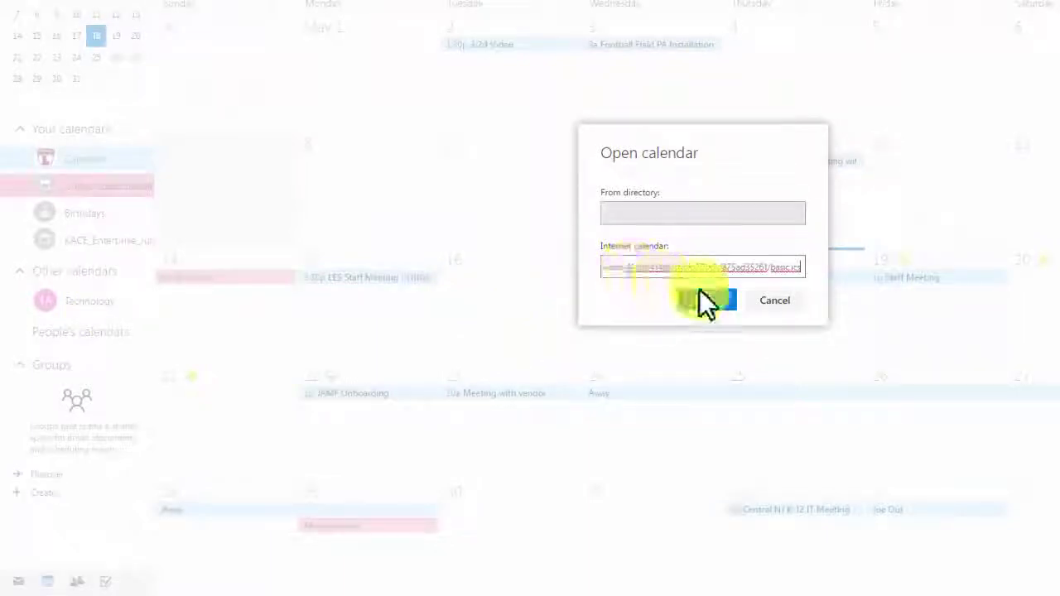
left_click(708, 301)
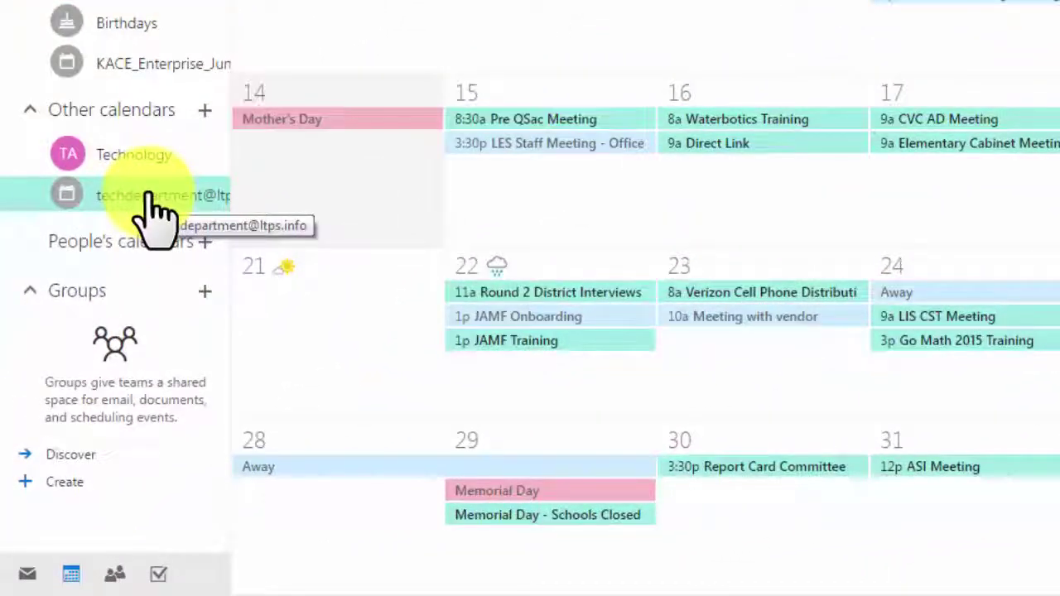
Rename the newly added internet calendar under Other calendars to Tech Department and set its color to yellow
right_click(148, 199)
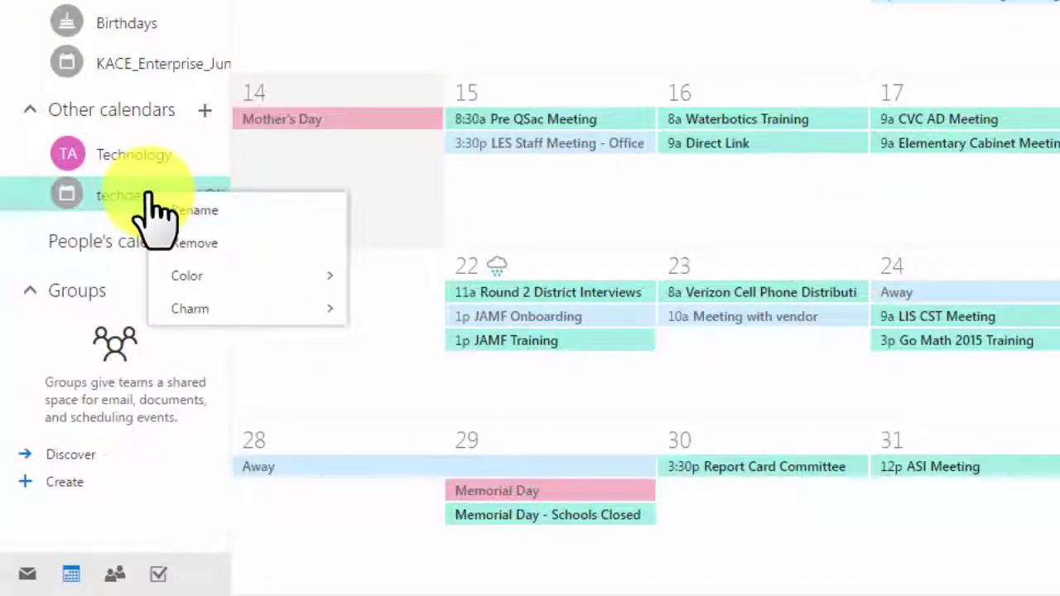
left_click(173, 210)
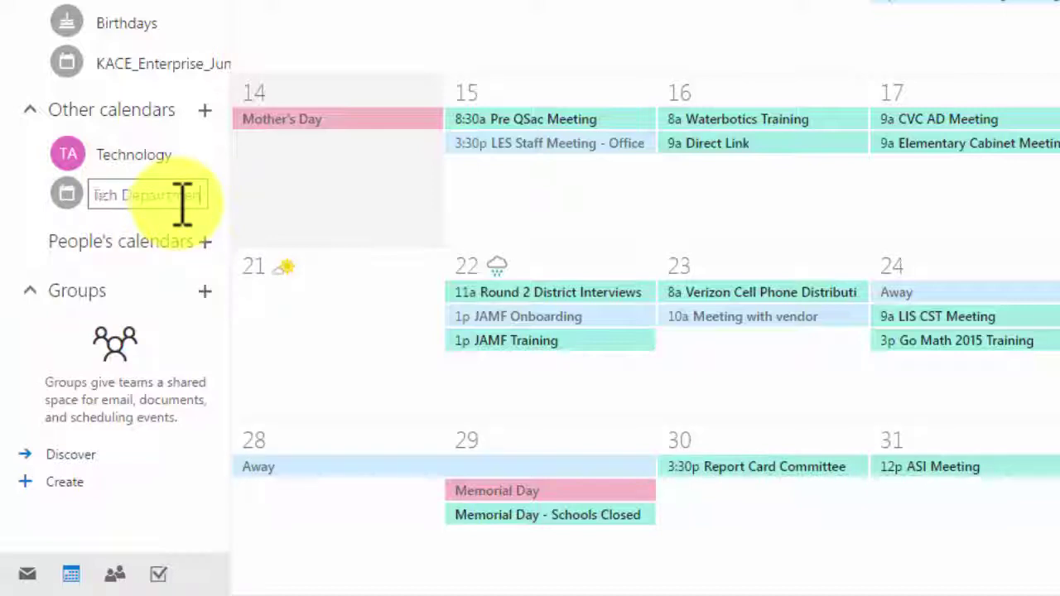
left_click(135, 217)
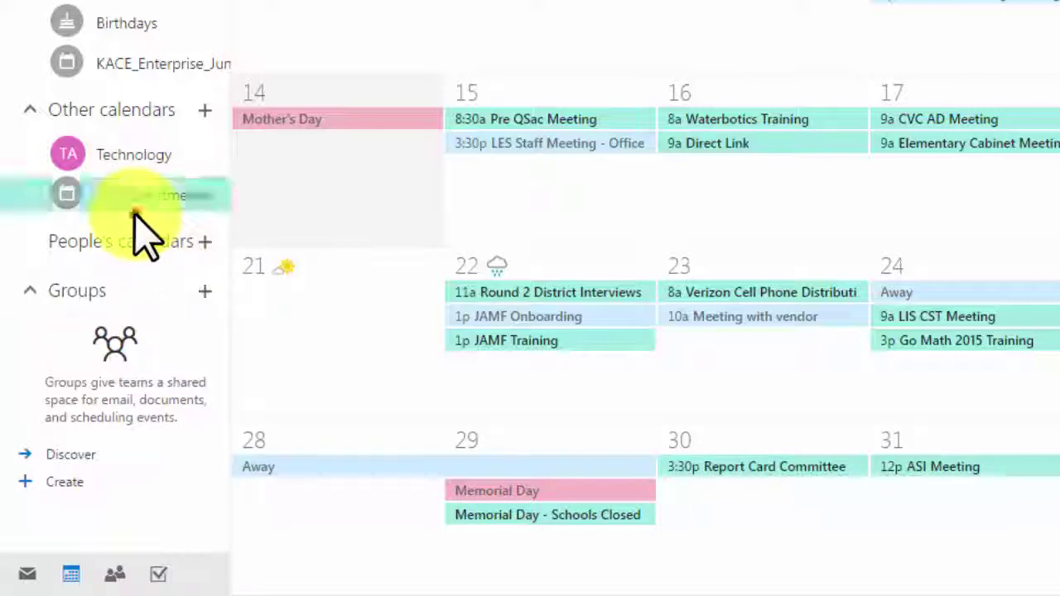
right_click(219, 199)
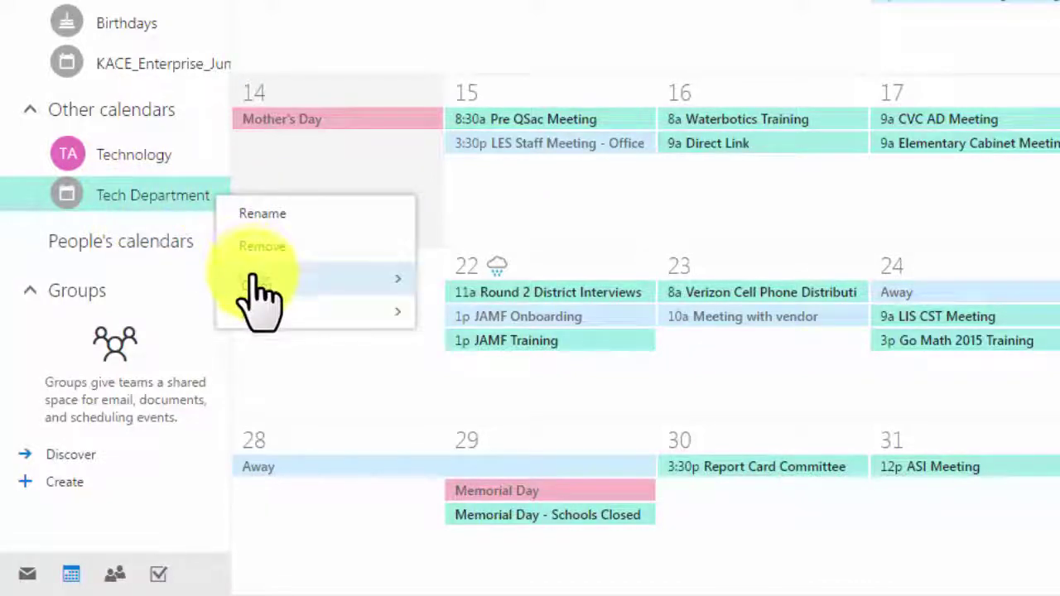
mouse_move(356, 279)
left_click(524, 396)
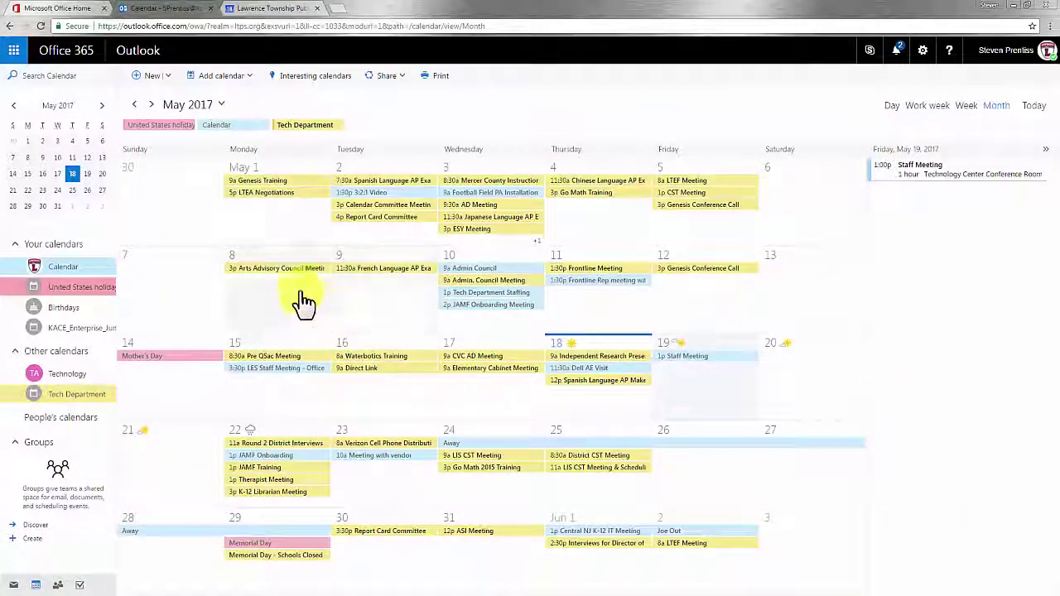
left_click(338, 12)
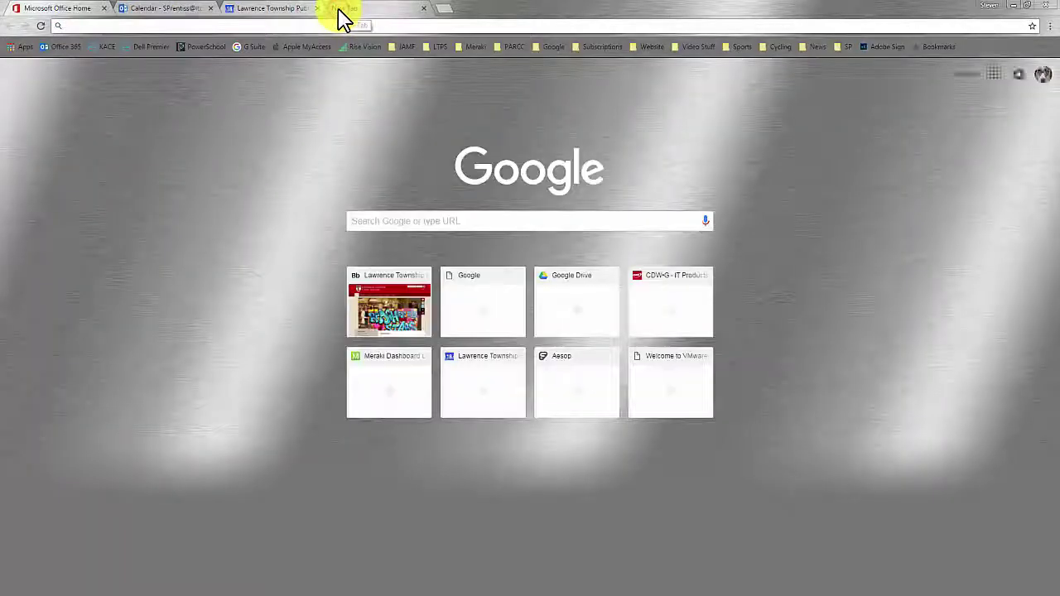
type("www.ltps.org")
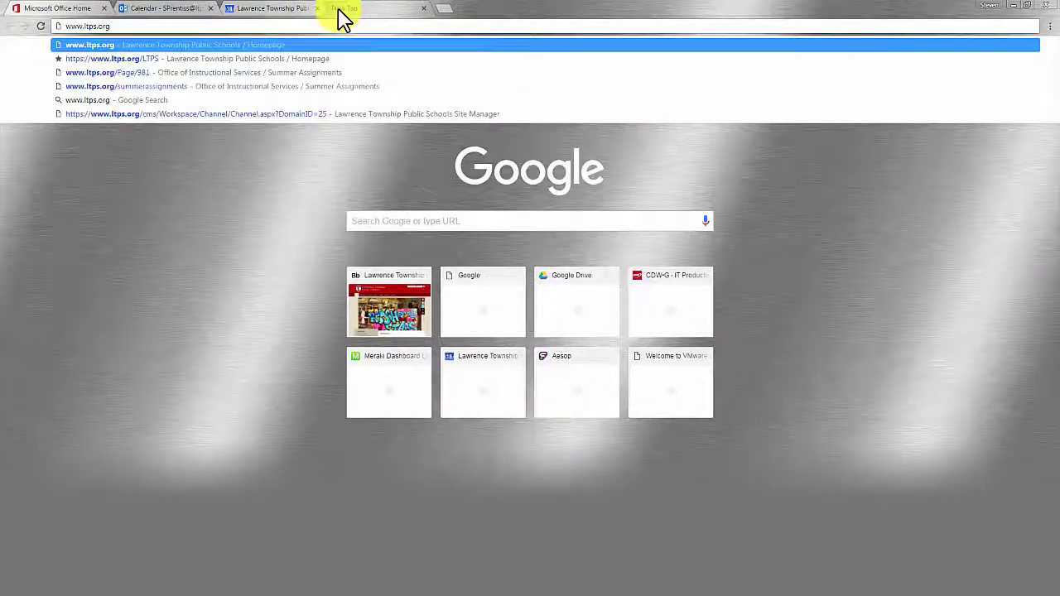
key("Return")
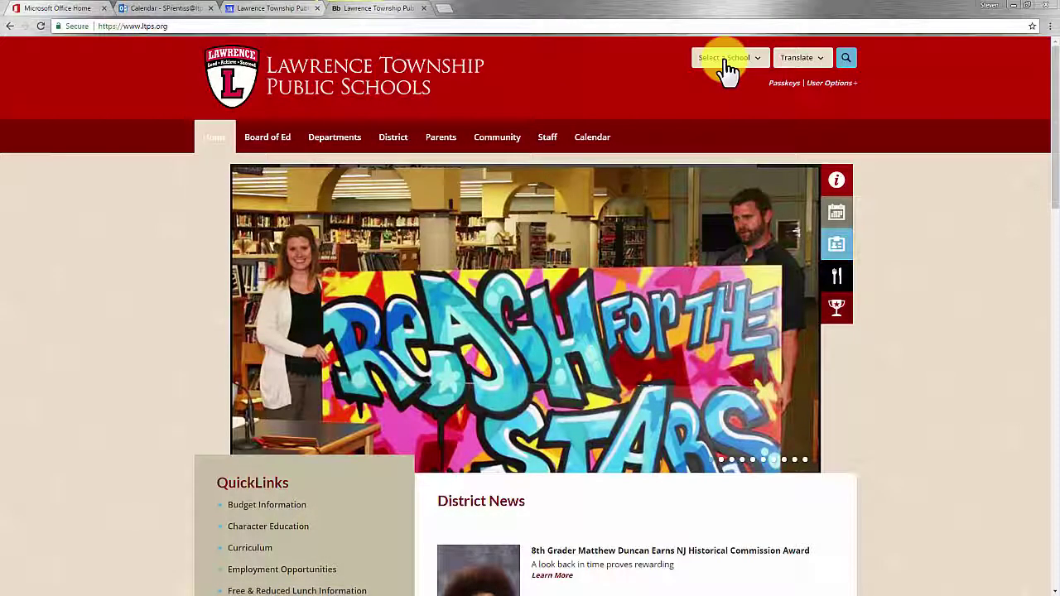
left_click(725, 64)
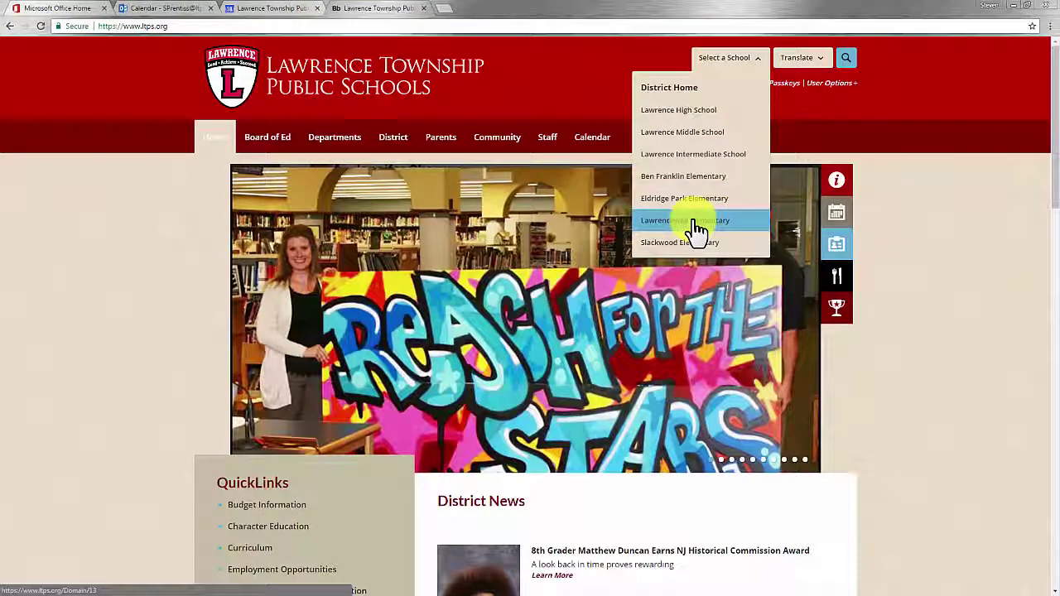
left_click(694, 222)
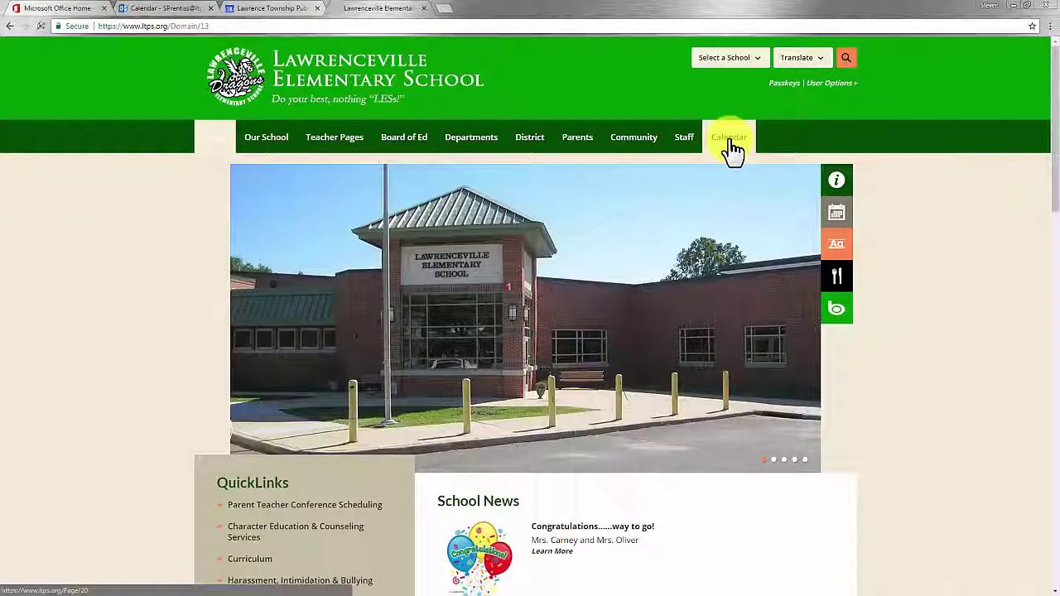
left_click(733, 149)
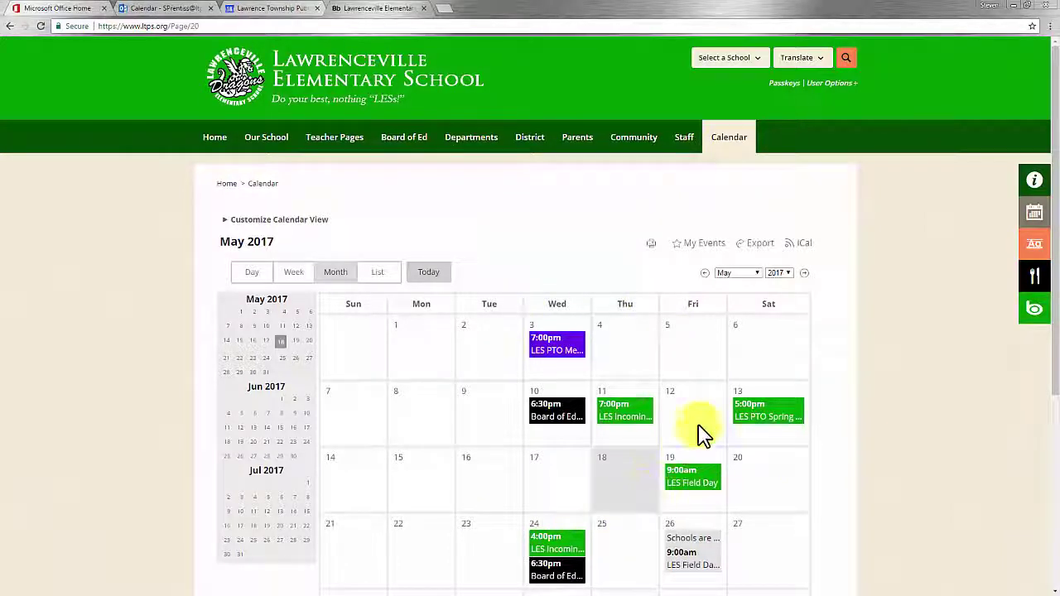
Open the school calendar's iCal feed page and copy the feed link
left_click(804, 246)
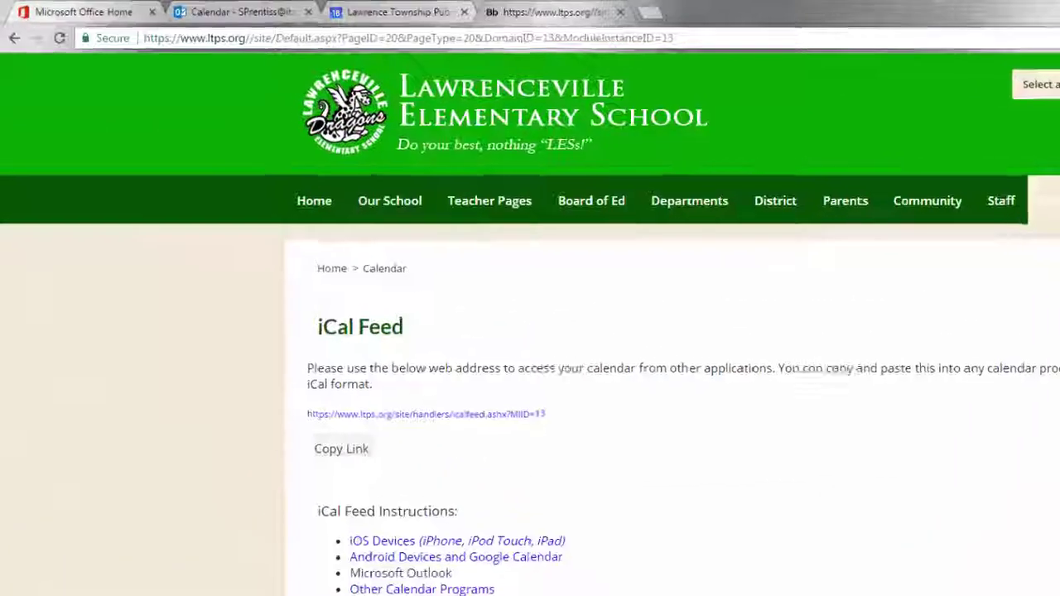
left_click_drag(611, 462, 343, 465)
left_click(369, 500)
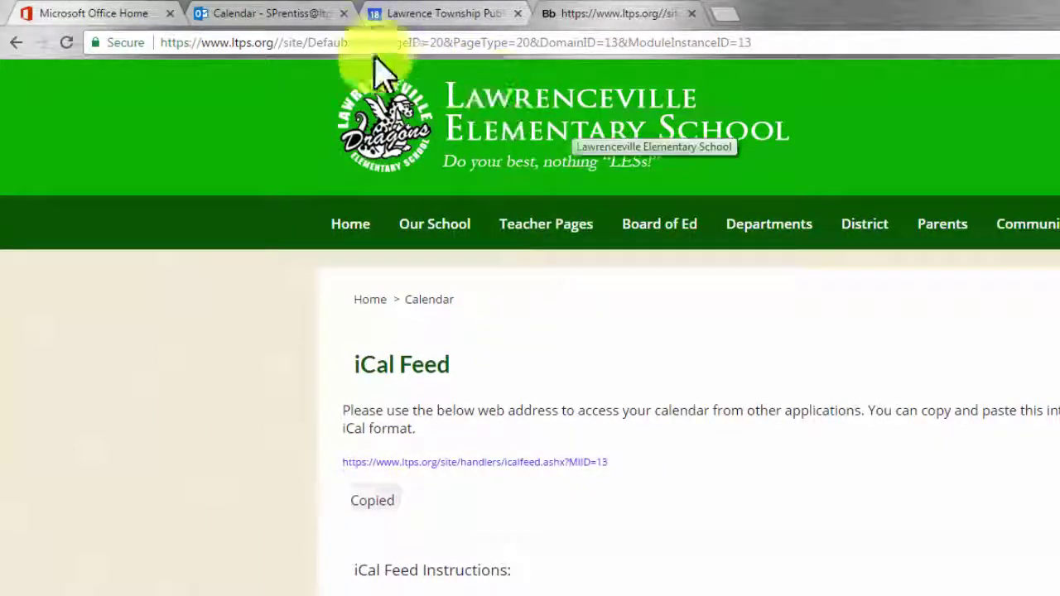
Switch back to Outlook and open an internet calendar under Other calendars using the copied school iCal feed link
left_click(271, 13)
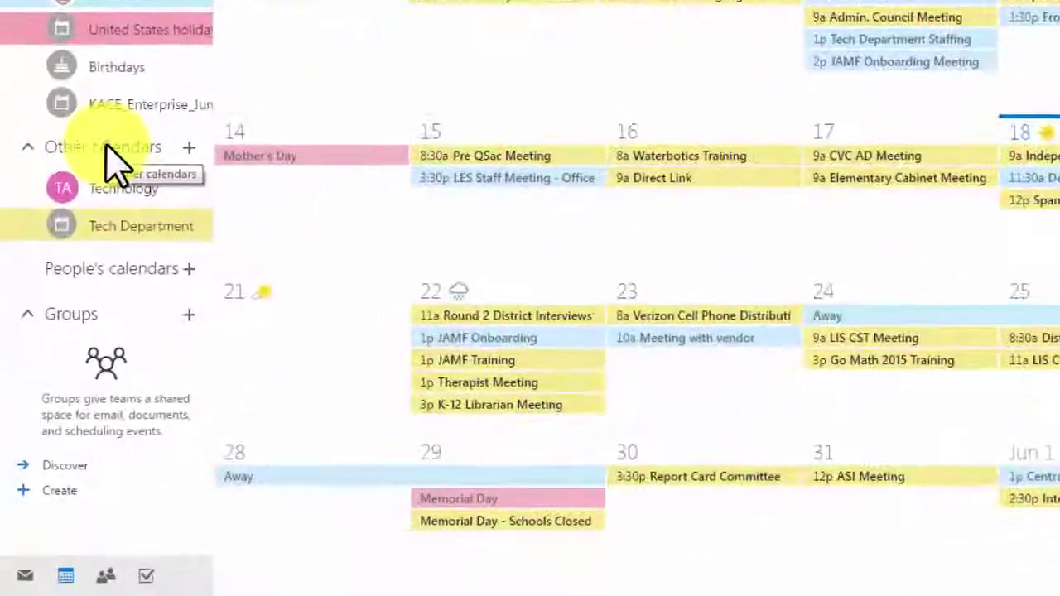
right_click(63, 361)
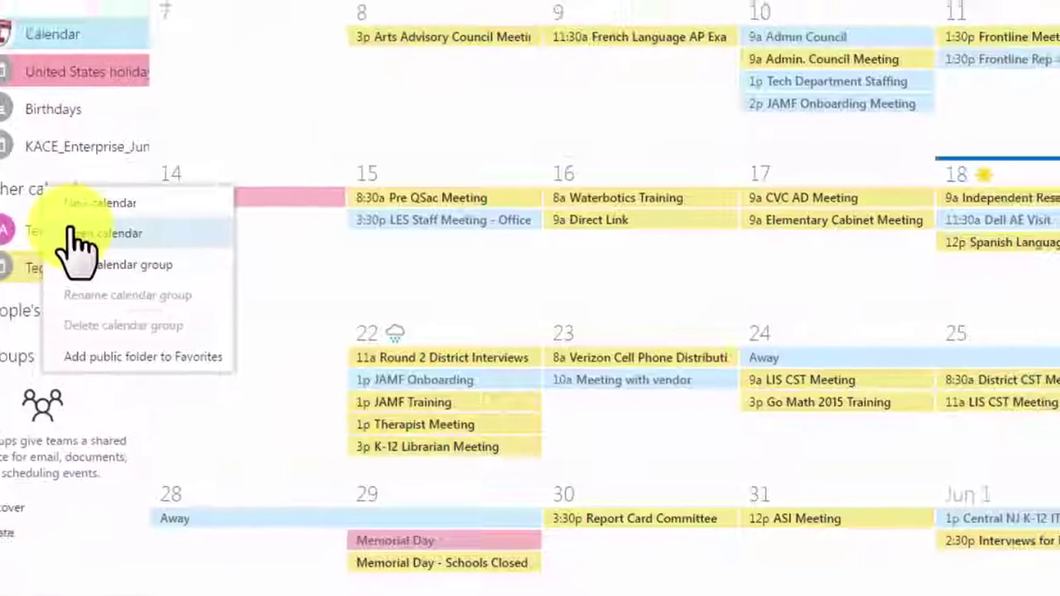
left_click(137, 190)
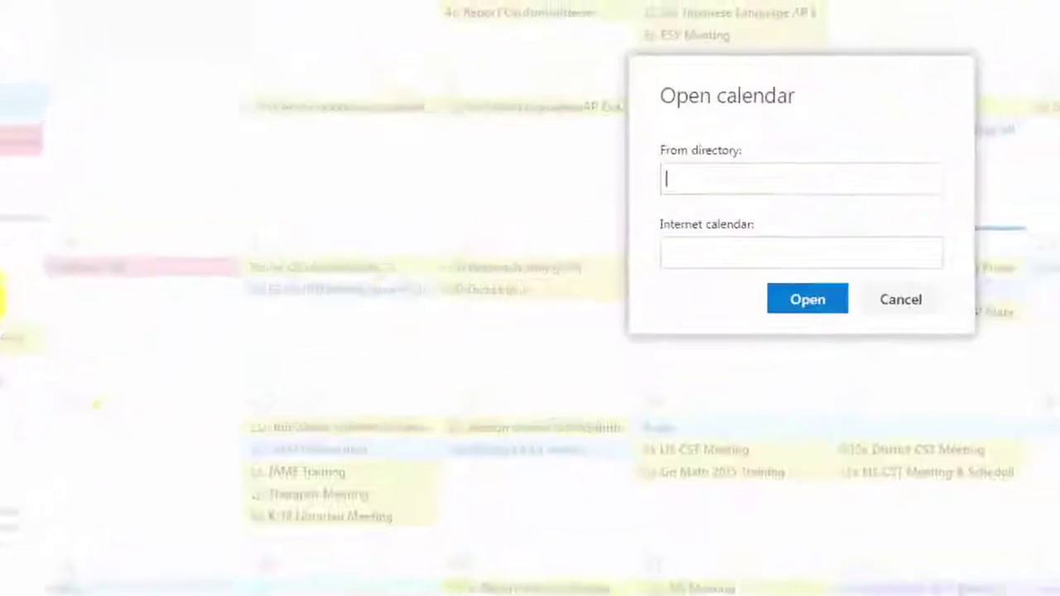
left_click(719, 256)
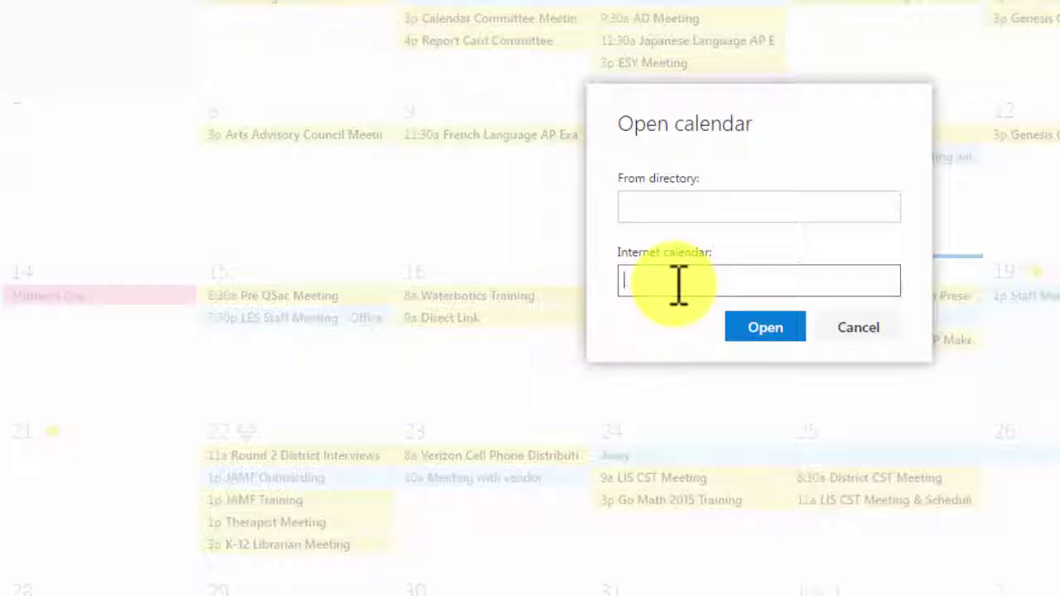
key("ctrl+v")
left_click(753, 332)
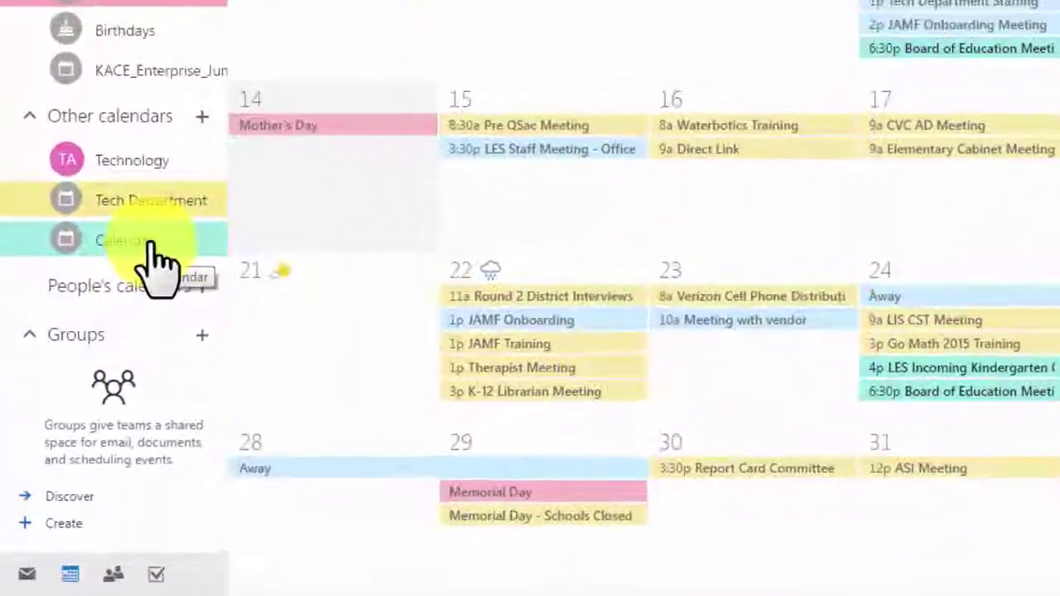
Rename the newly added school calendar to LES and hide the Tech Department calendar from the month view
right_click(151, 245)
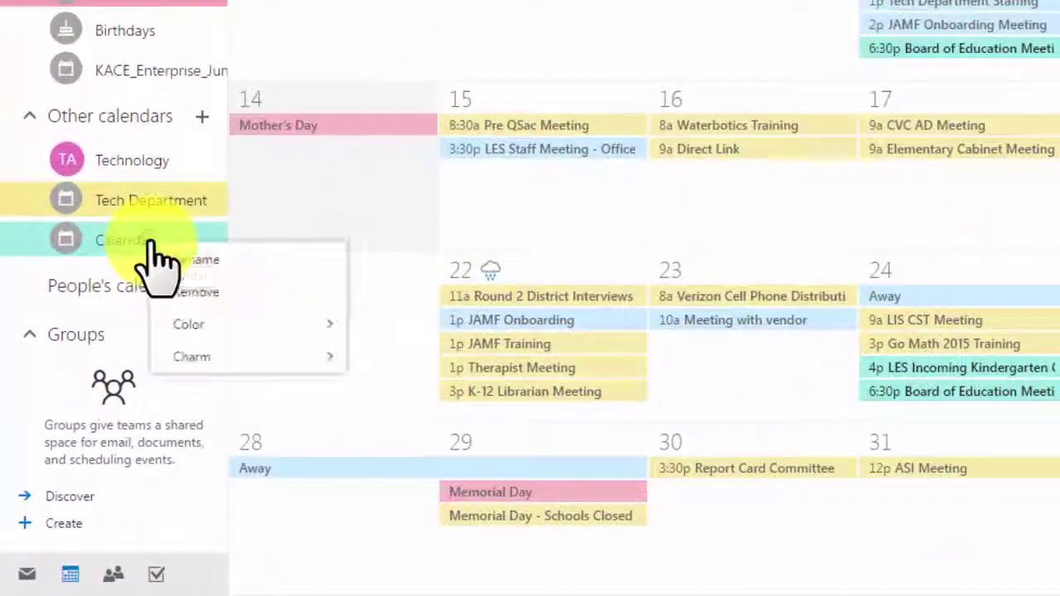
left_click(187, 260)
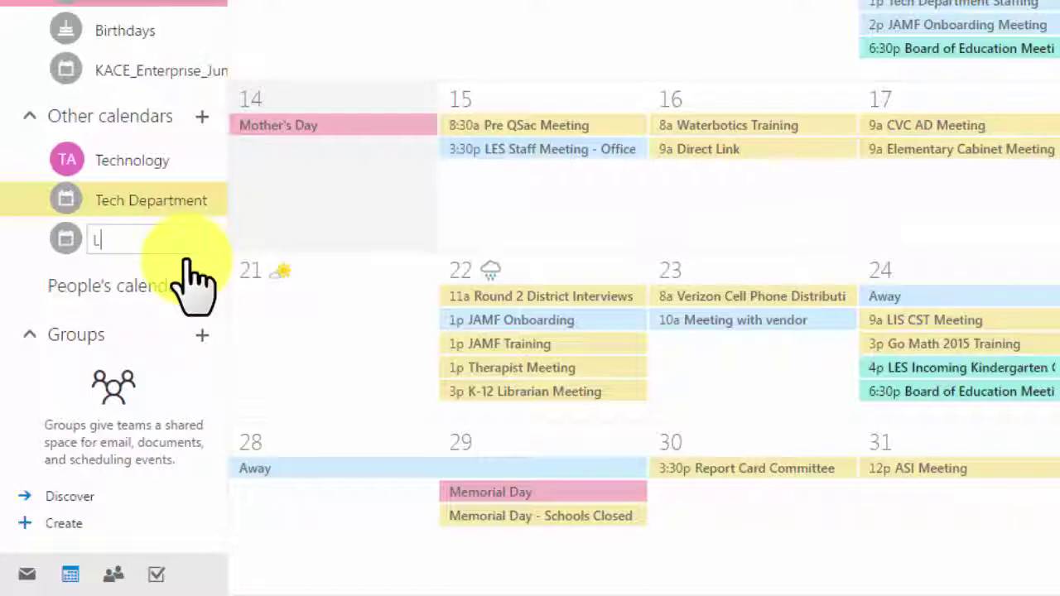
type("LES")
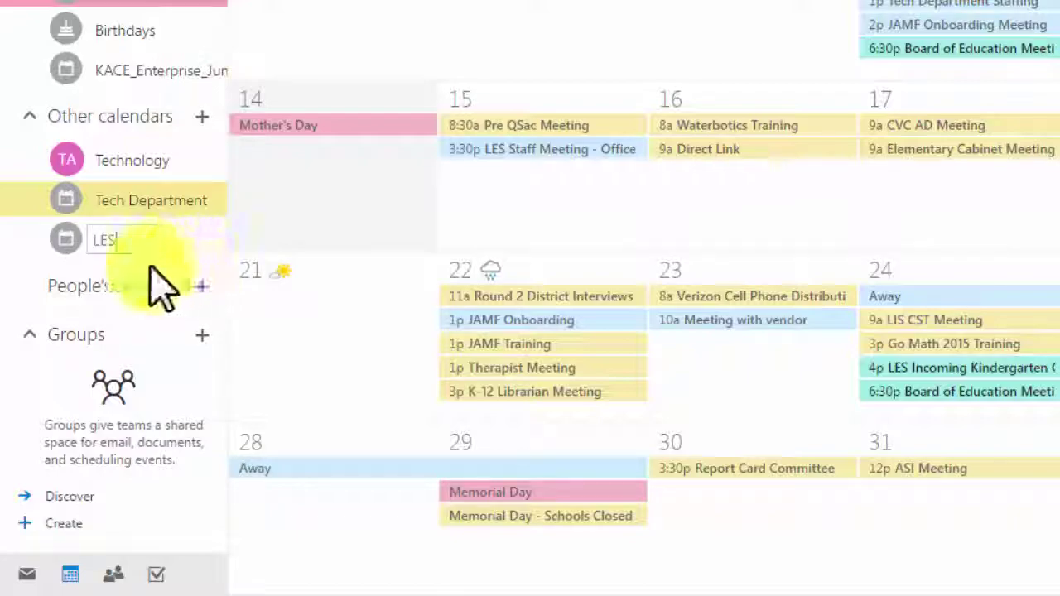
left_click(148, 267)
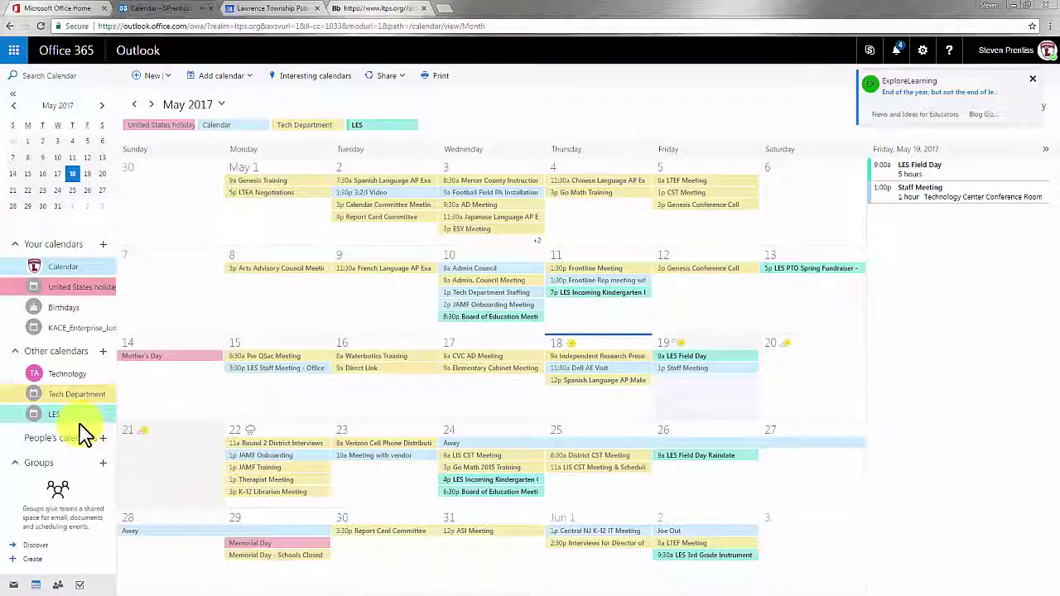
left_click(71, 397)
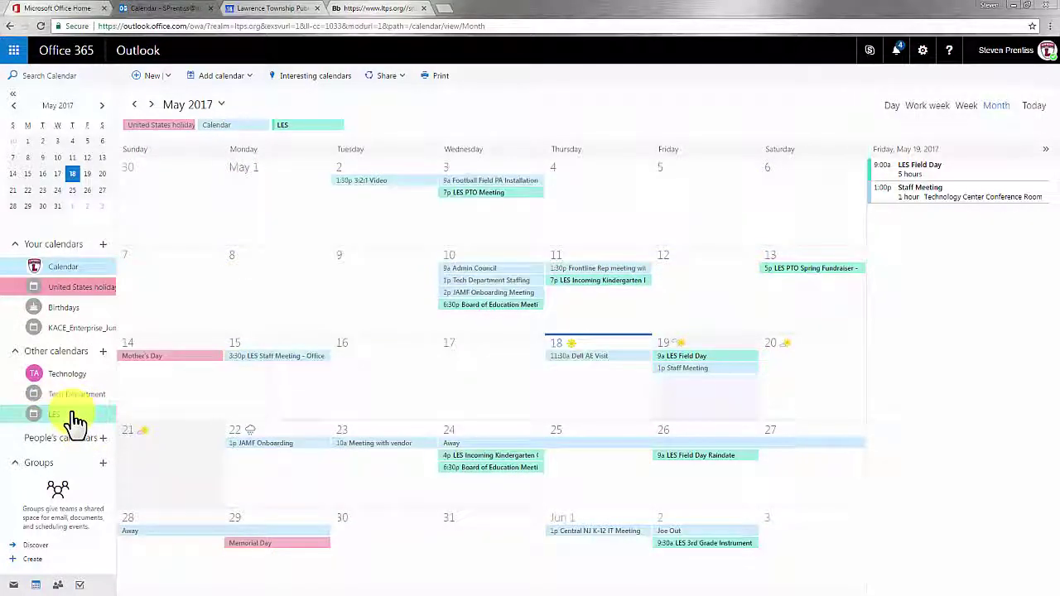